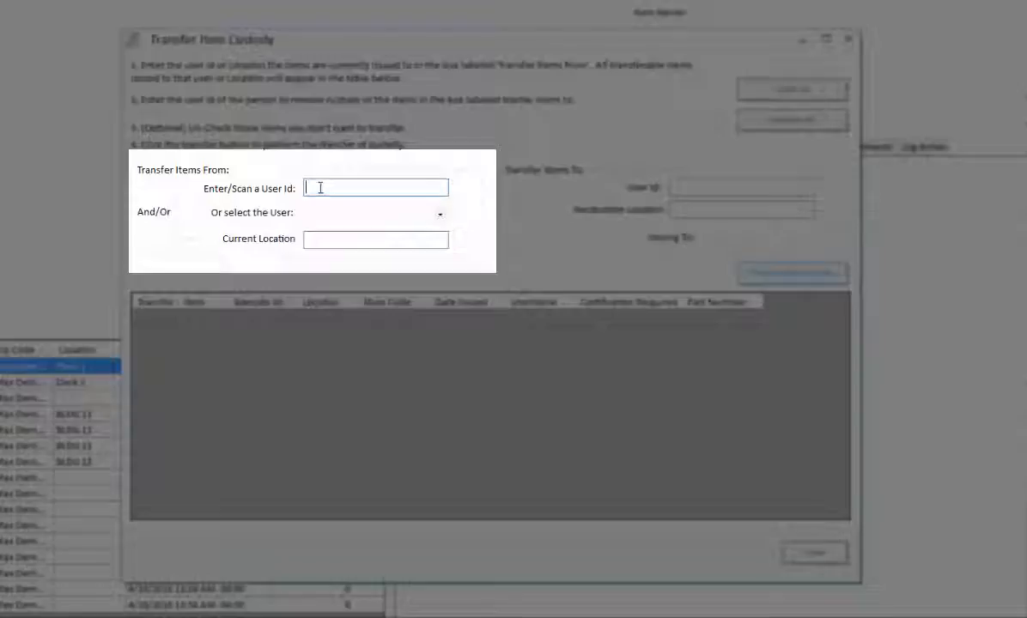
Step: Select the transferring user and filter their held items by location BLDG 13
click(439, 215)
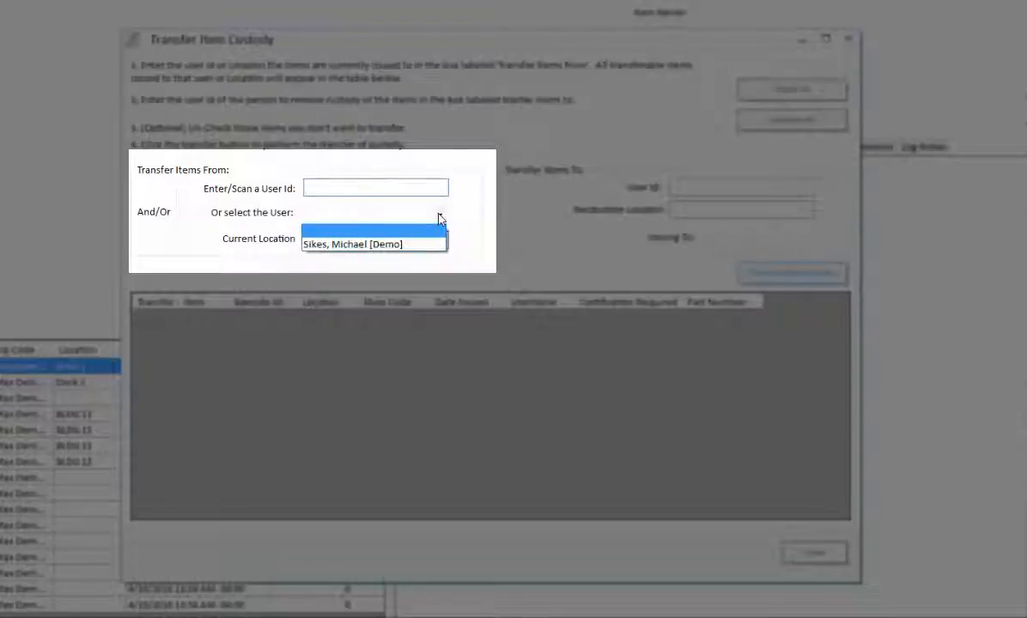
click(403, 248)
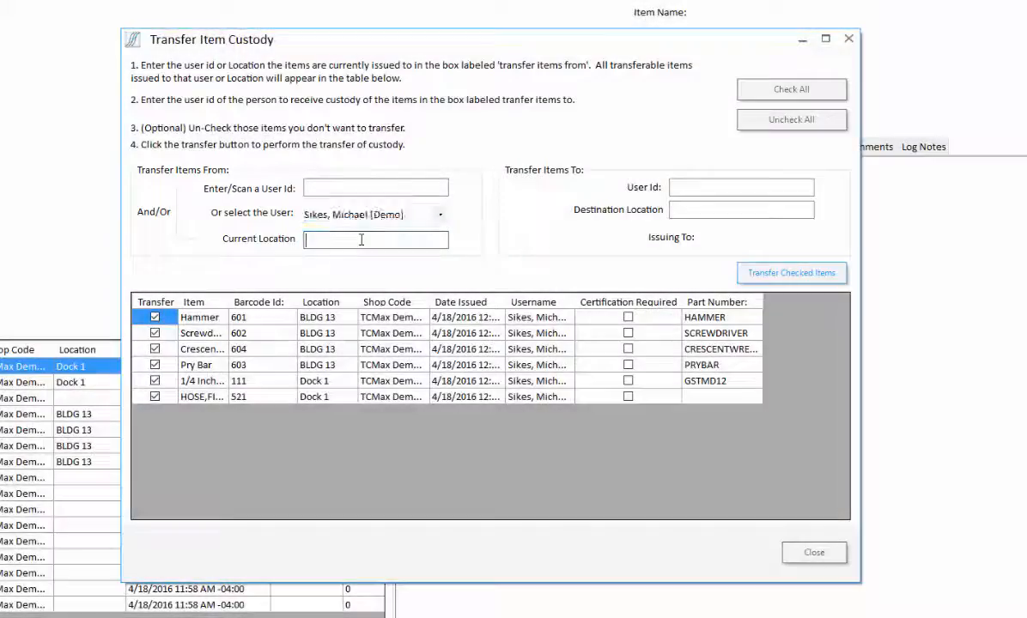
click(327, 234)
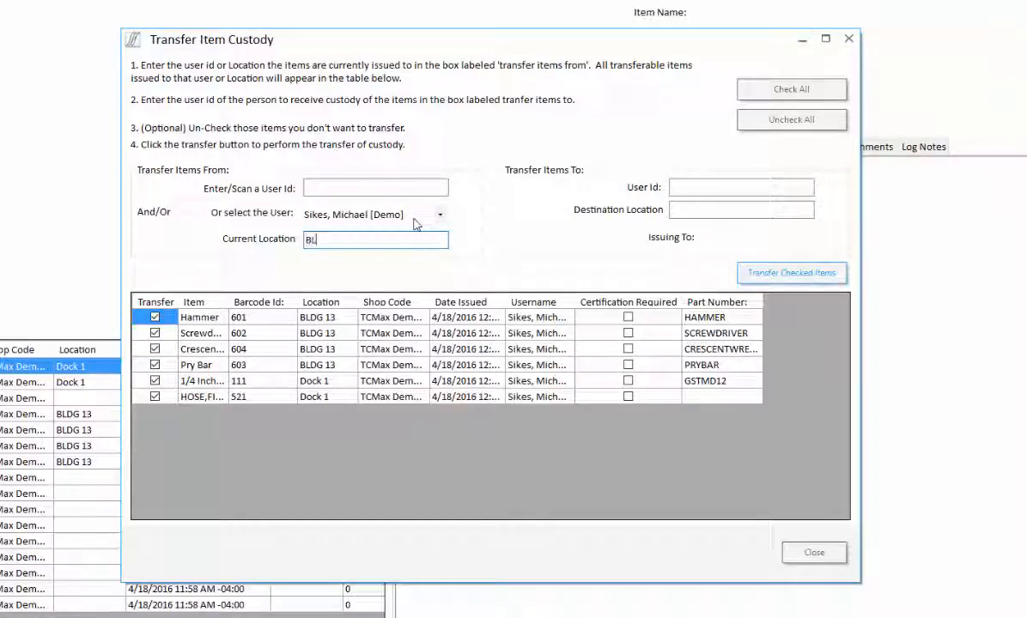
text(DF)
key(BackSpace)
text(G 13)
key(Return)
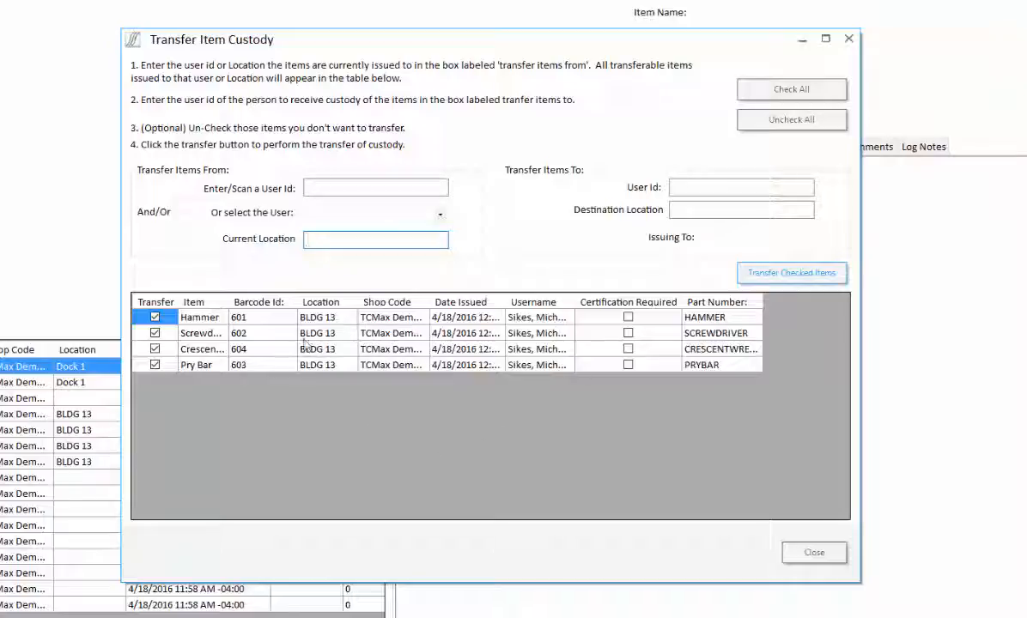
Step: Keep the Crescent wrench and Pry Bar checked so all four tools stay selected
click(154, 365)
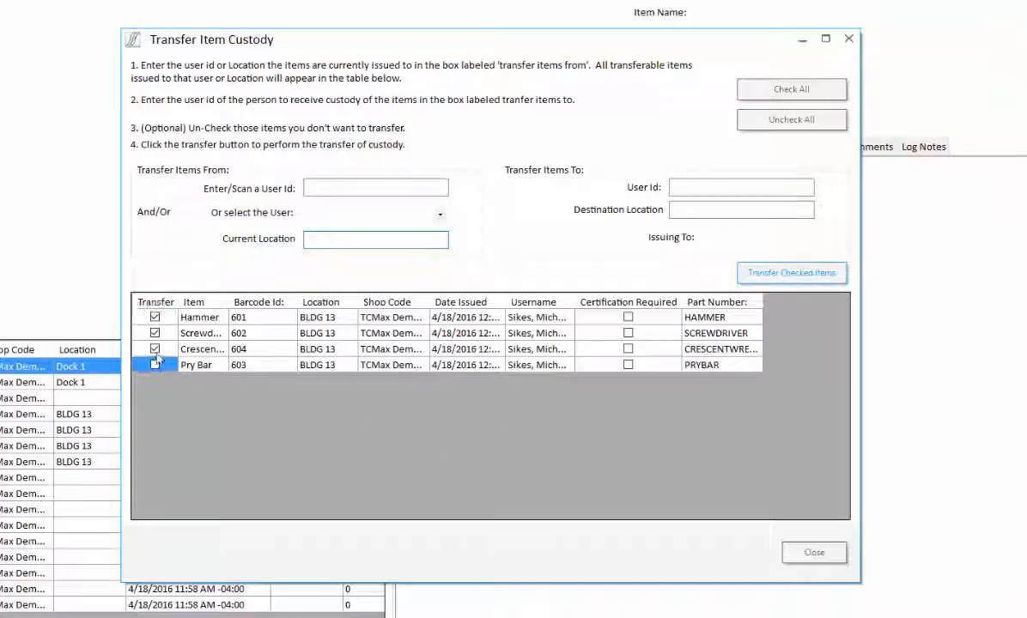
click(155, 349)
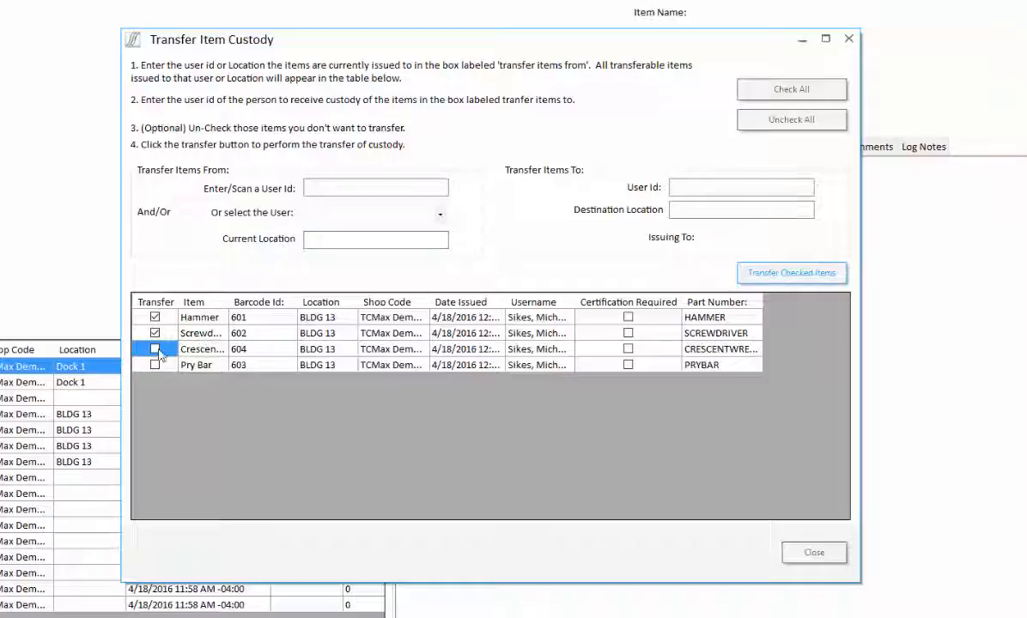
click(154, 350)
click(155, 365)
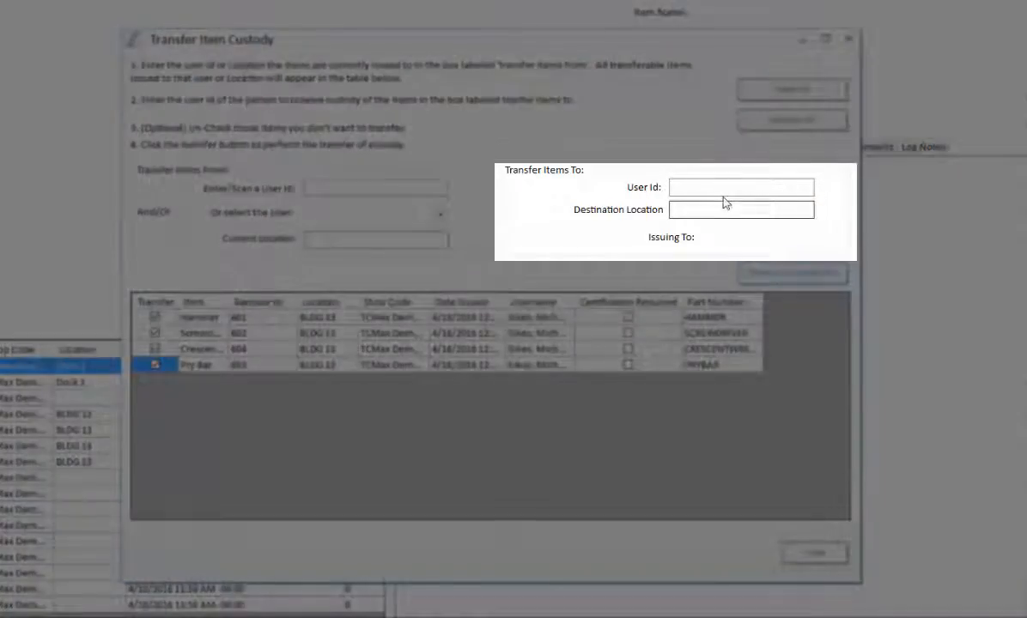
click(713, 189)
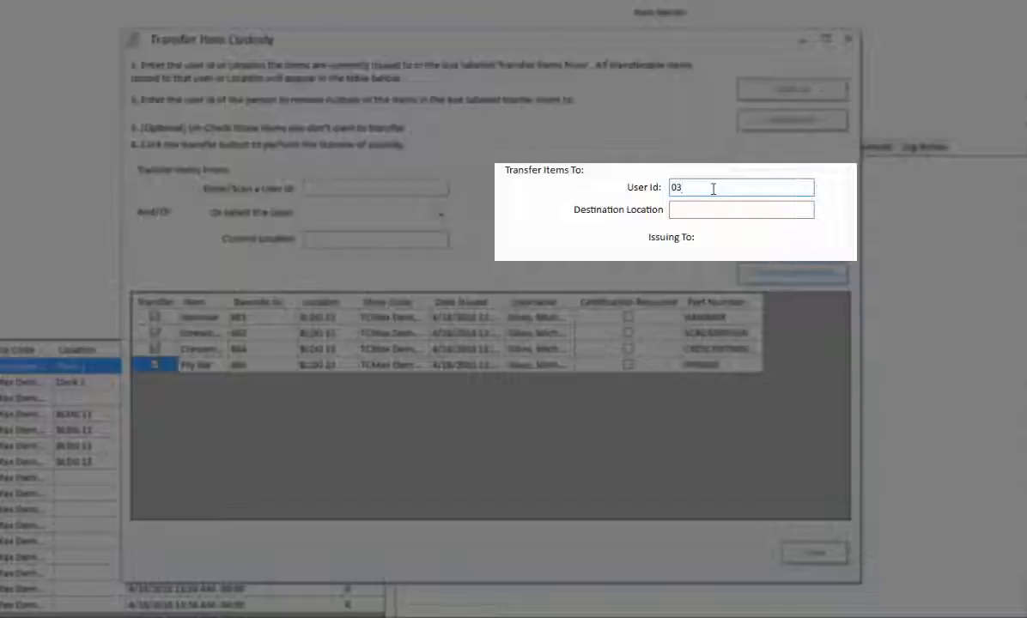
Step: Transfer the four checked tools to the receiving user with destination location BLDG 13
text(03)
key(Return)
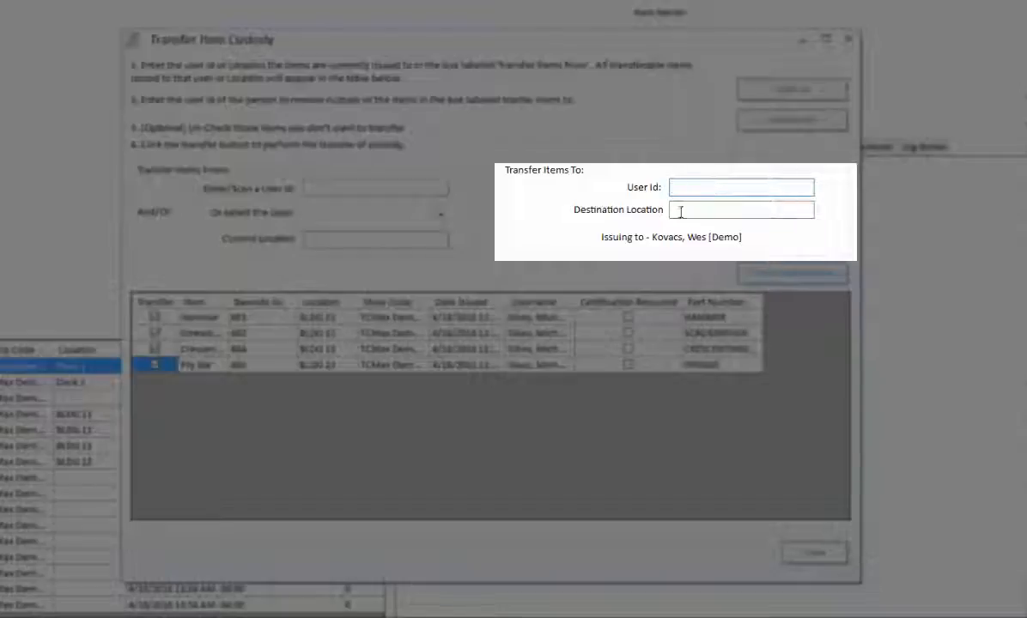
click(684, 211)
text(BLDG 13)
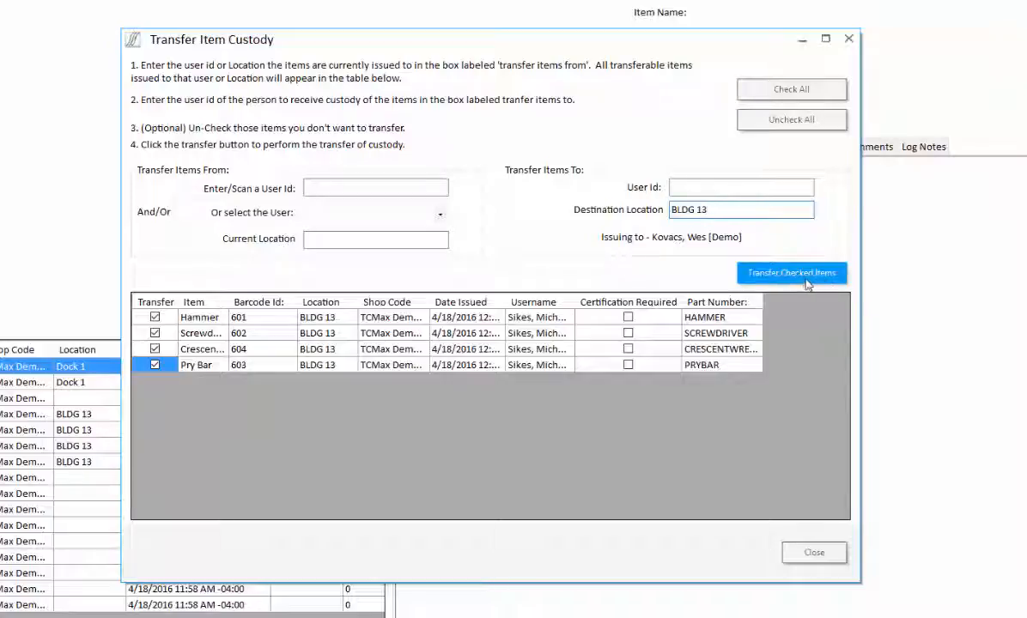
click(789, 274)
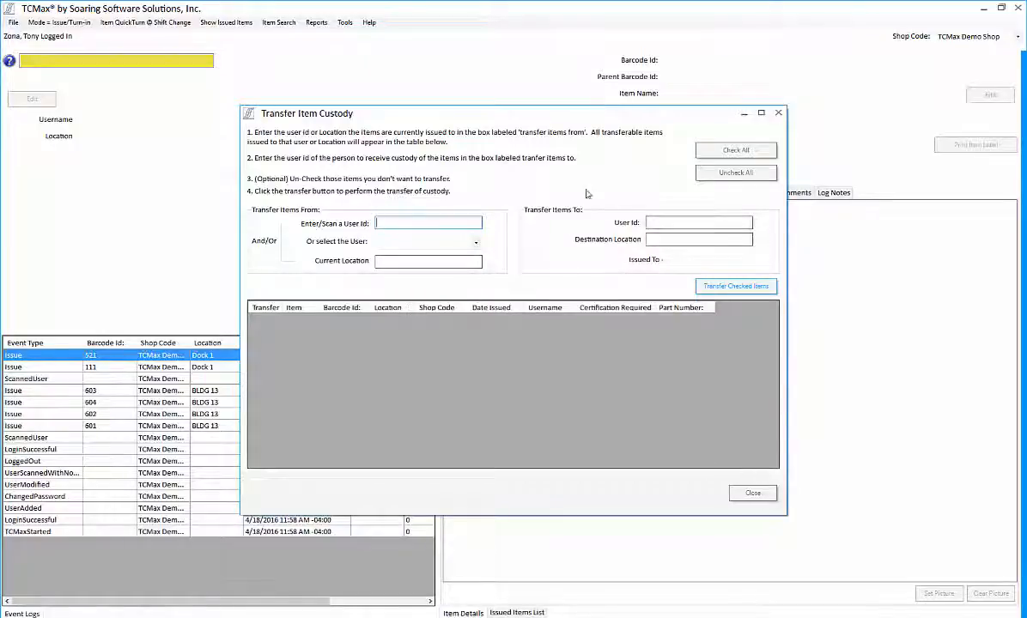
Step: Close the custody window and review the five HAMMER items in Item Search
click(753, 493)
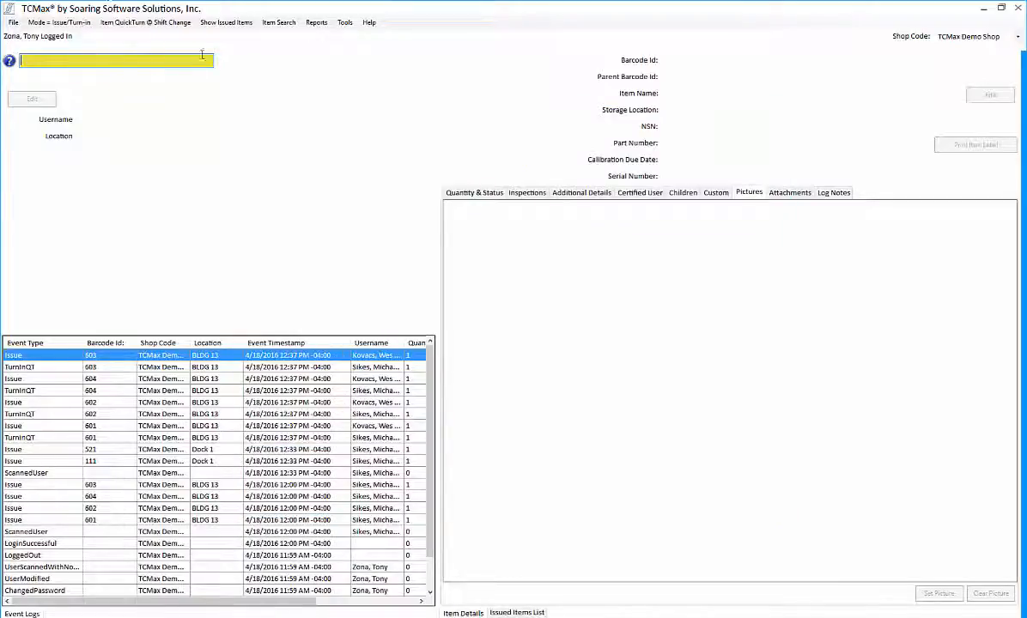
click(226, 22)
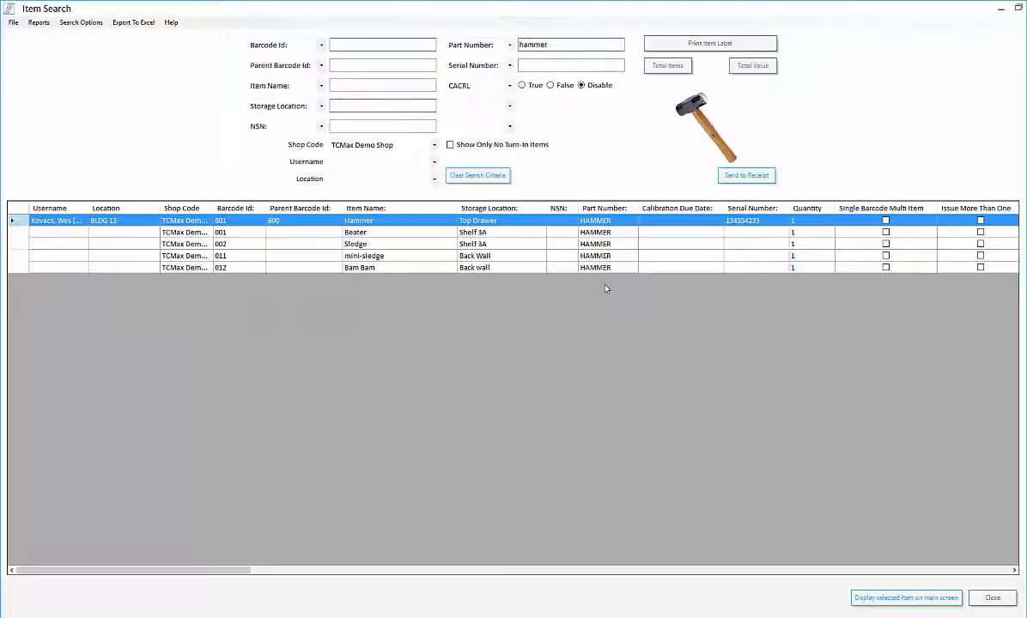
click(992, 598)
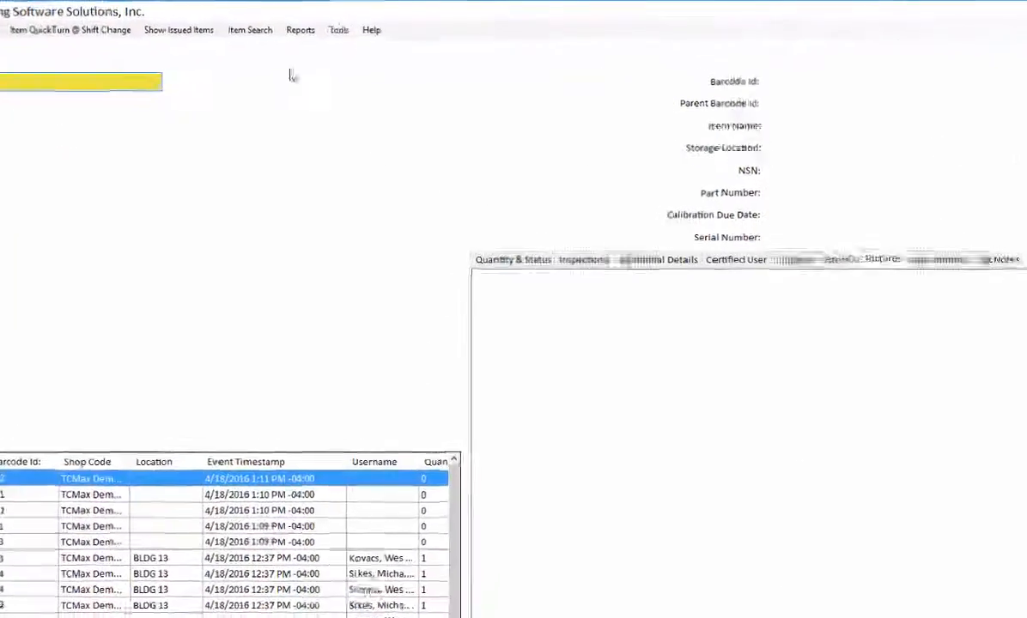
Step: Load the HAMMER catalog entry (cost 5.5000, vendor Demonstration, Top Drawer) in Catalog Setup
click(345, 24)
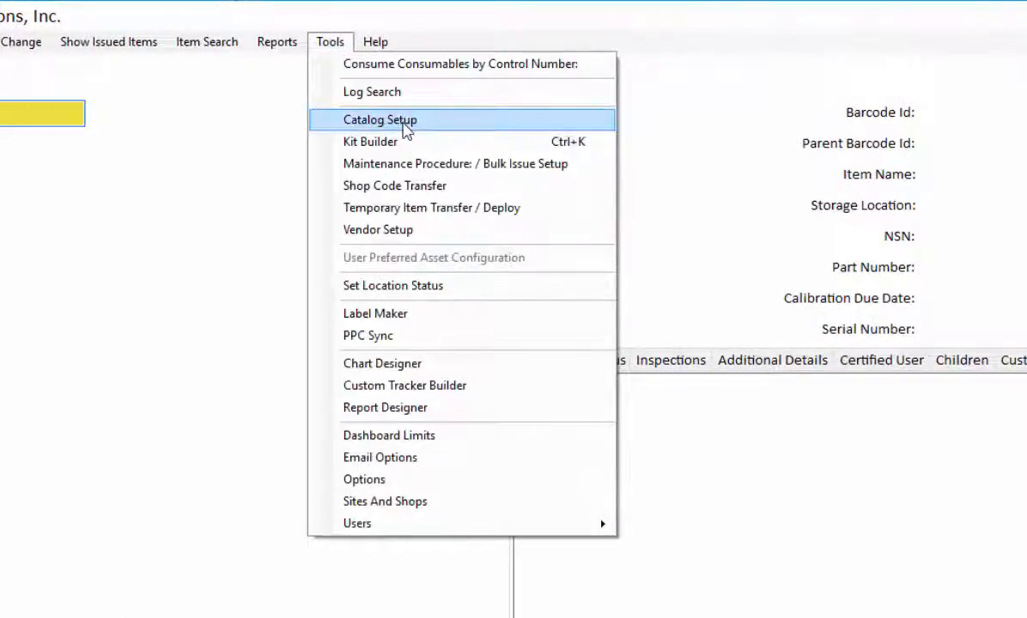
click(404, 125)
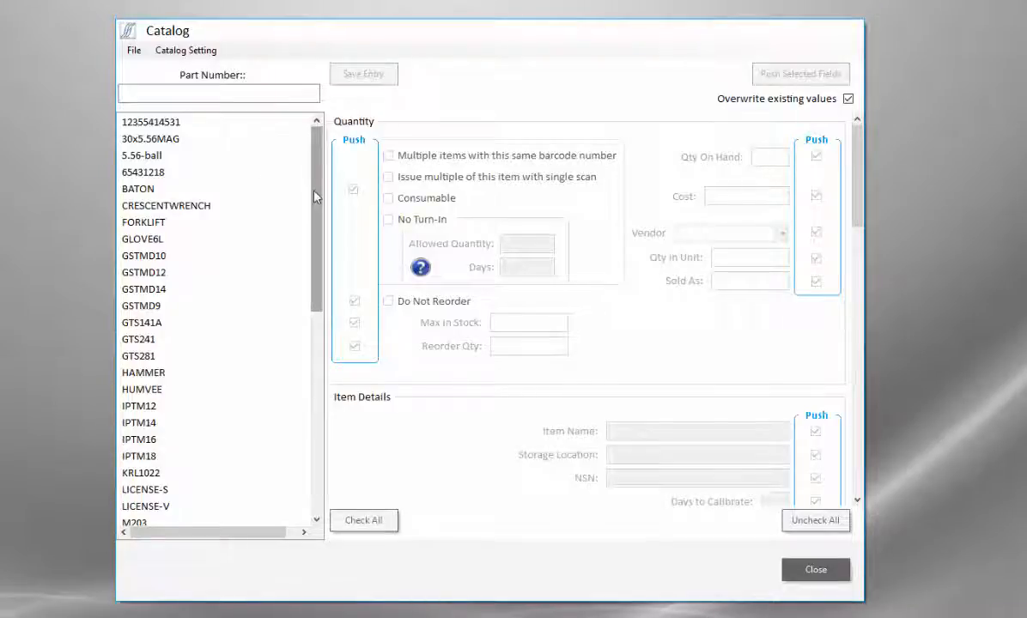
drag(314, 197, 316, 291)
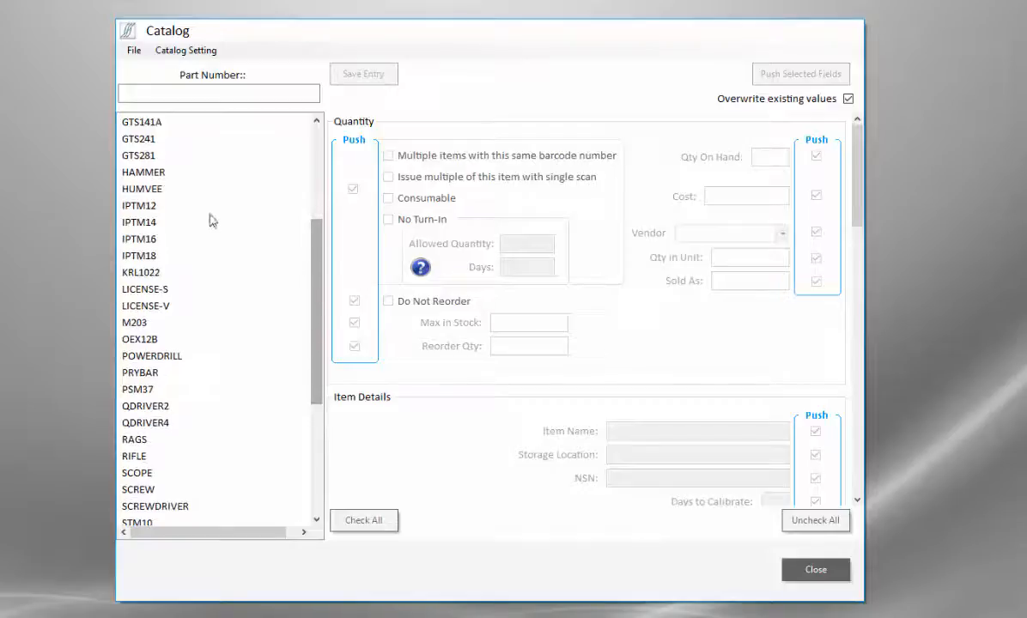
click(155, 176)
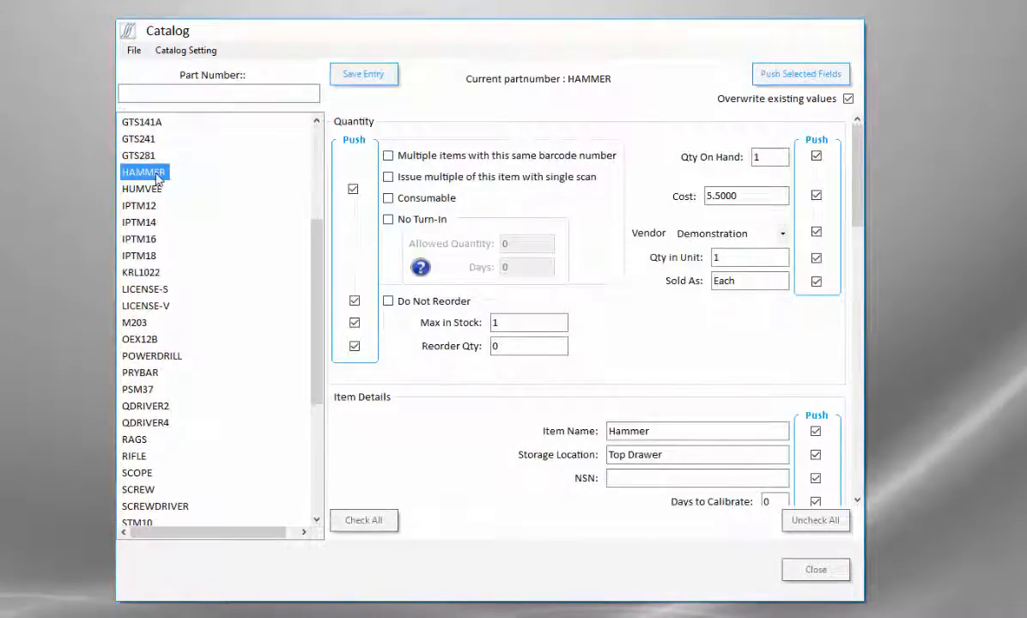
click(546, 455)
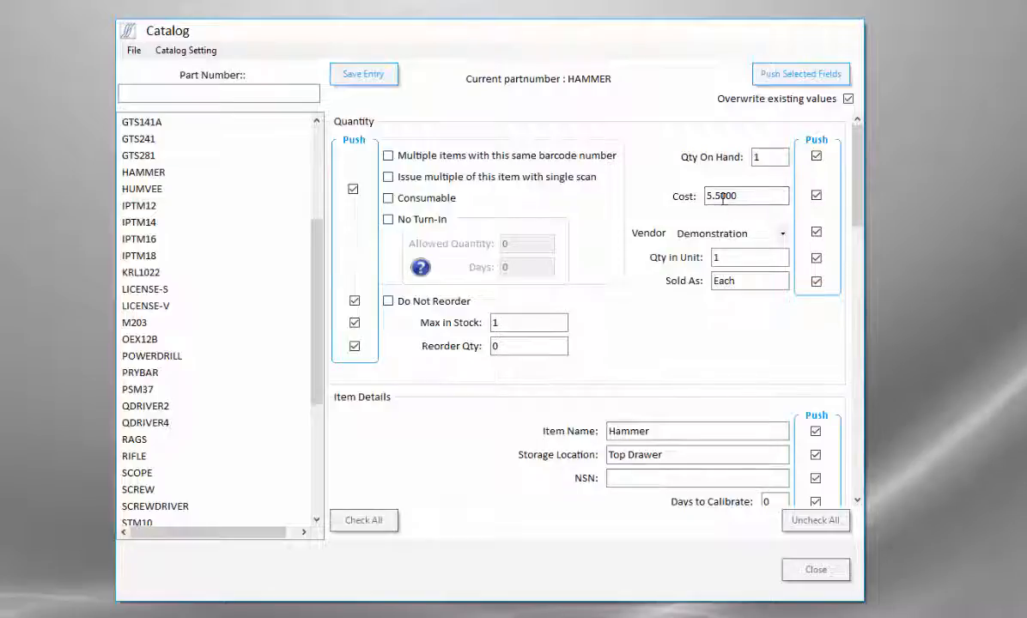
scroll(801, 163, down, 3)
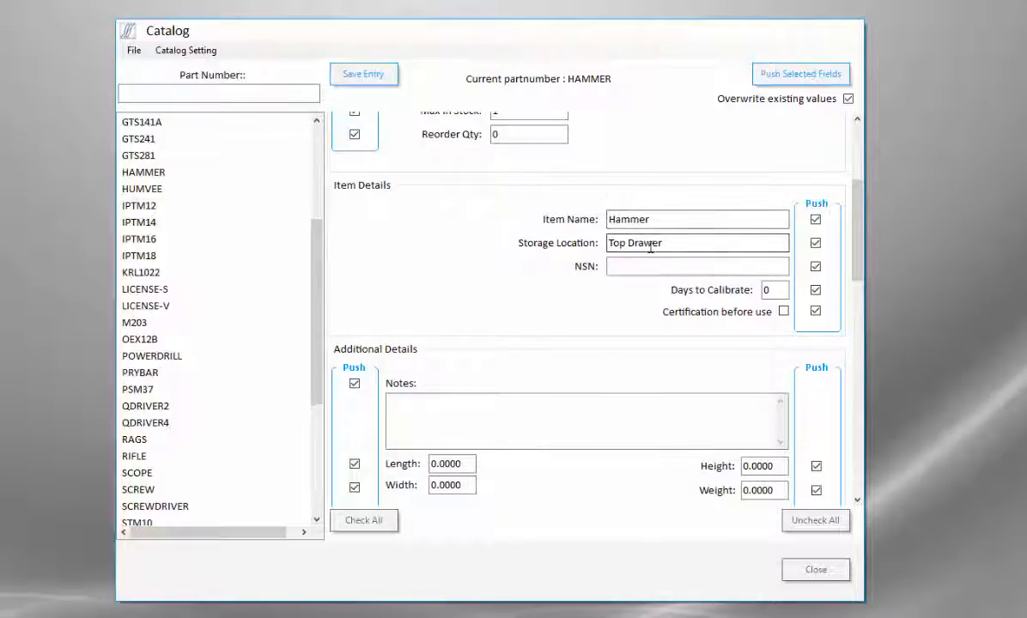
scroll(547, 232, down, 1)
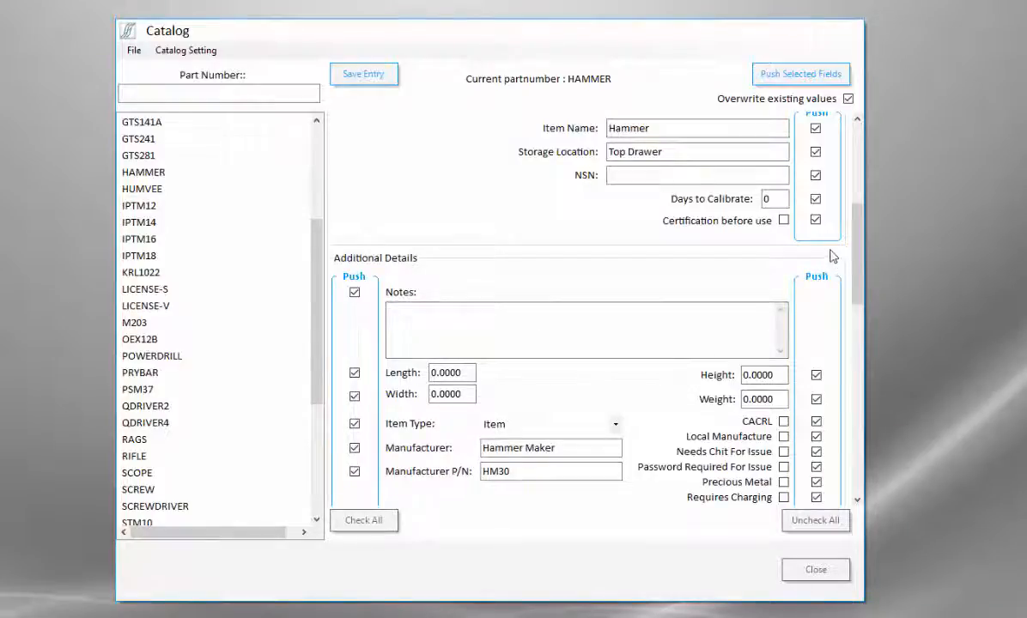
drag(855, 255, 848, 153)
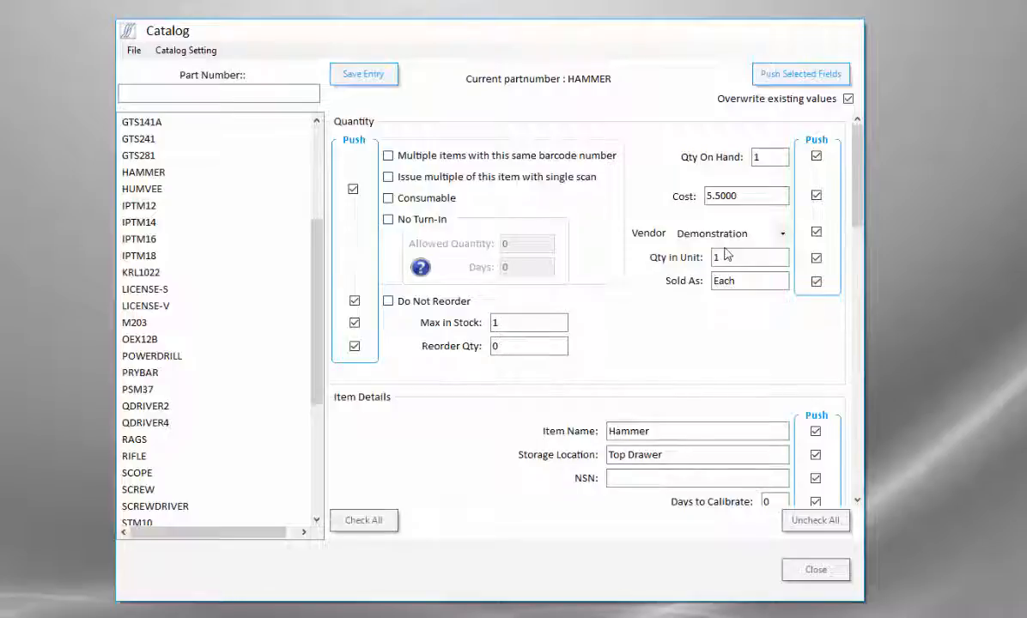
Step: Push the HAMMER catalog fields to all five hammer barcodes and close the Catalog window
click(787, 77)
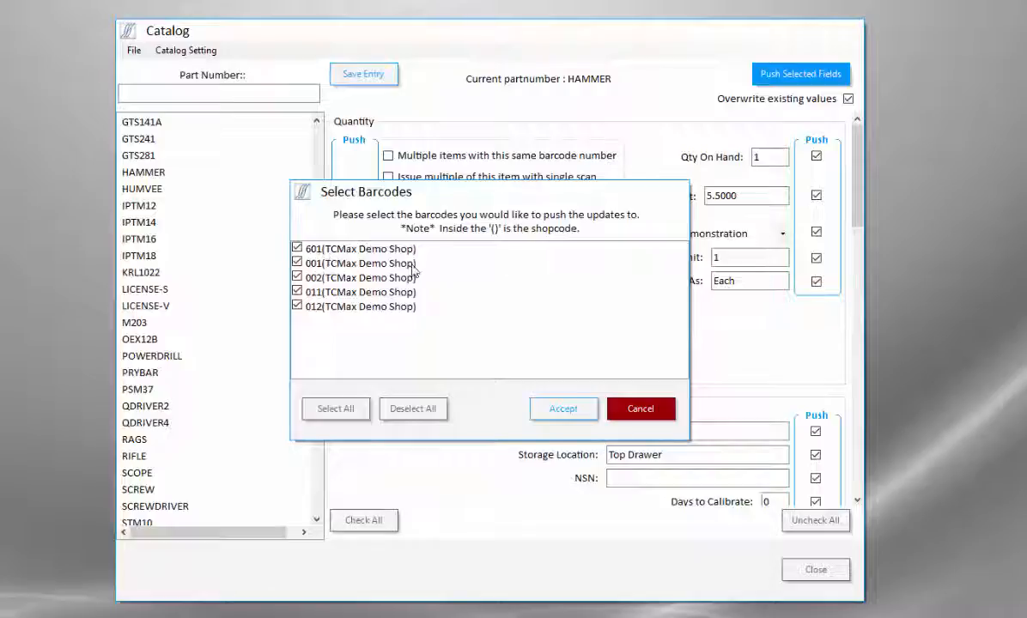
click(297, 277)
click(297, 277)
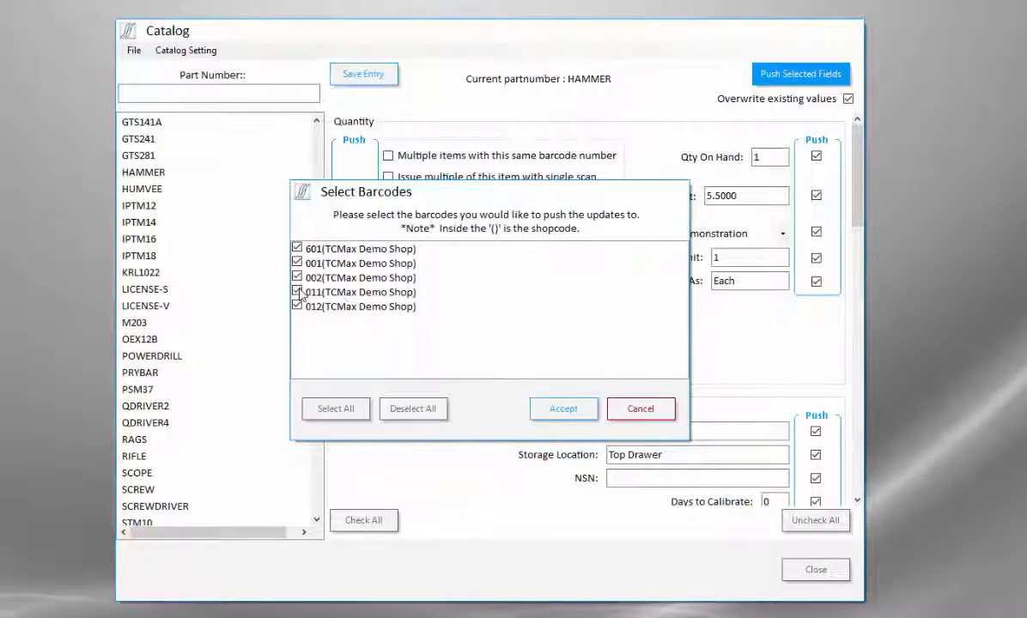
click(564, 408)
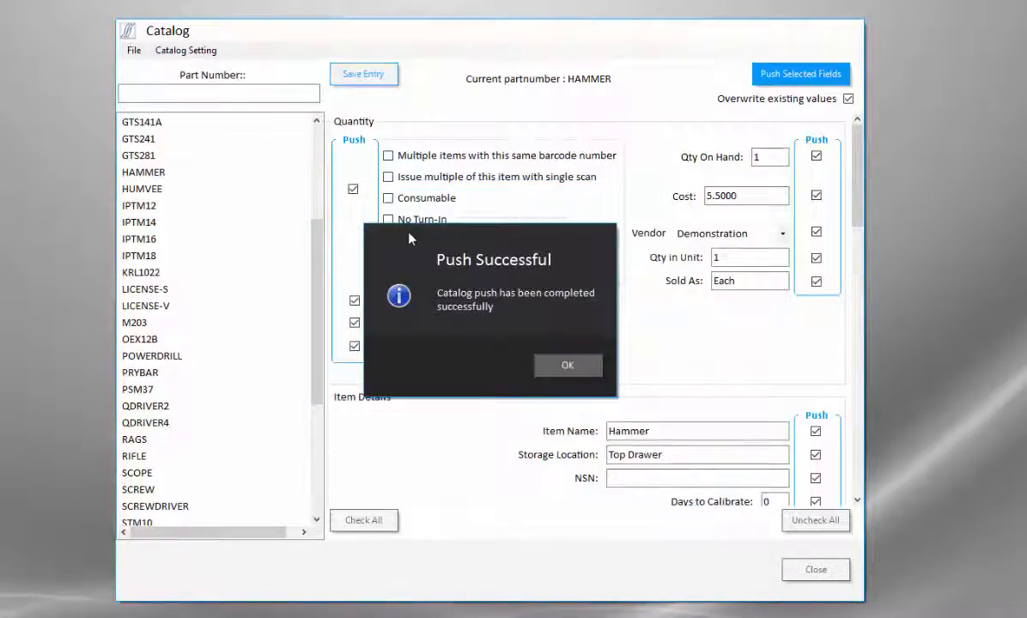
click(565, 365)
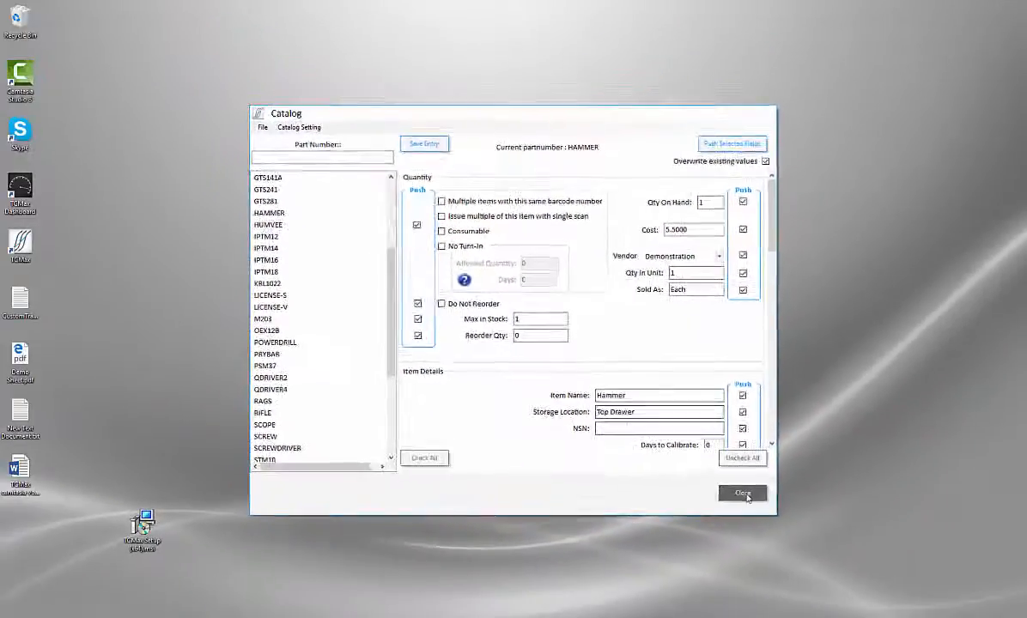
click(742, 494)
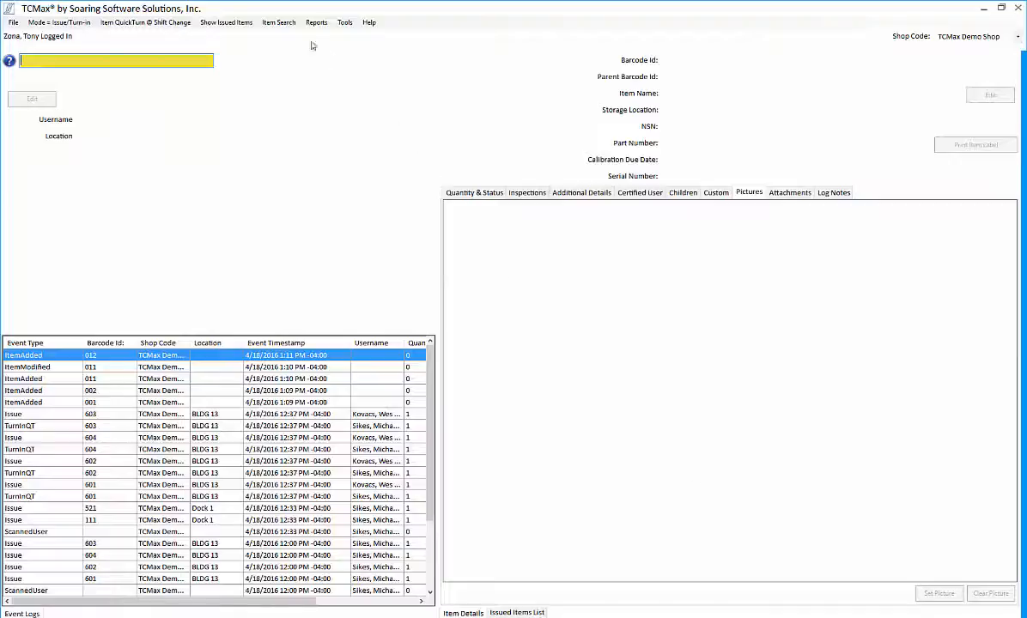
click(279, 22)
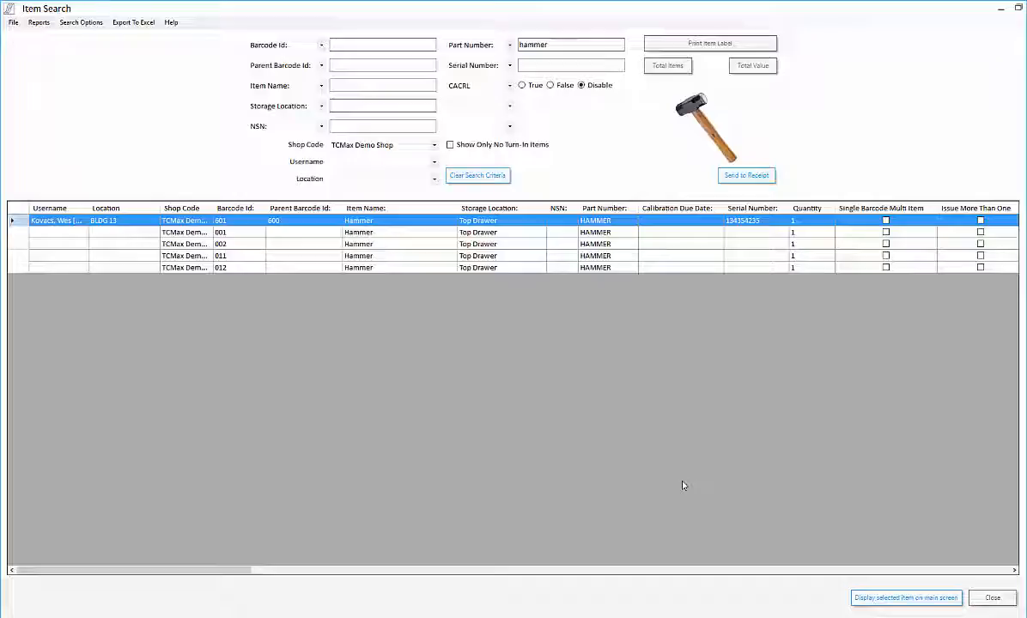
click(993, 599)
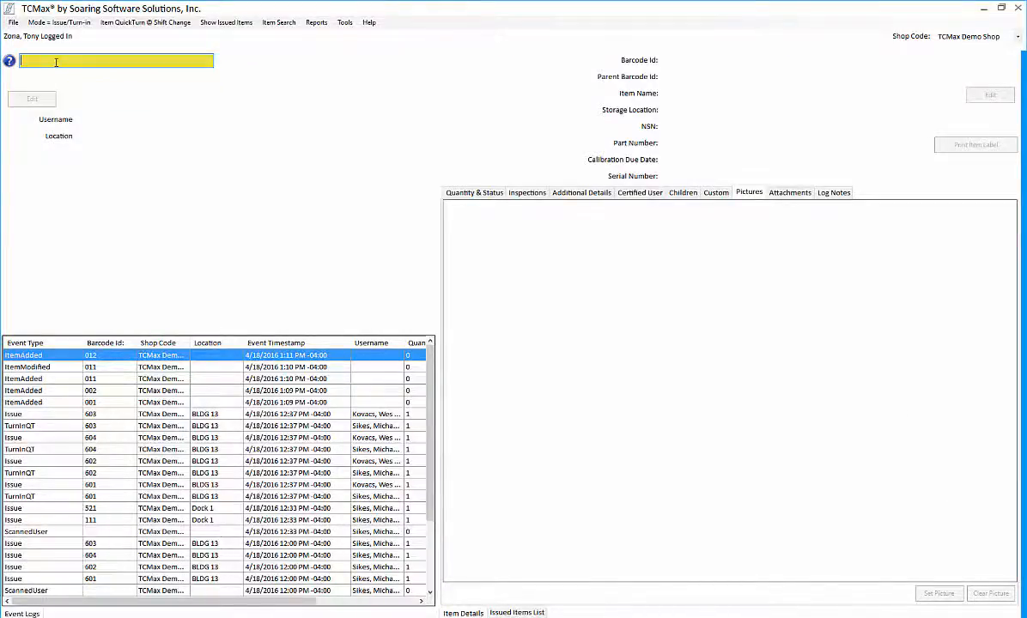
Step: Start a new item with barcode 013 and part number hammer
text(013)
key(Return)
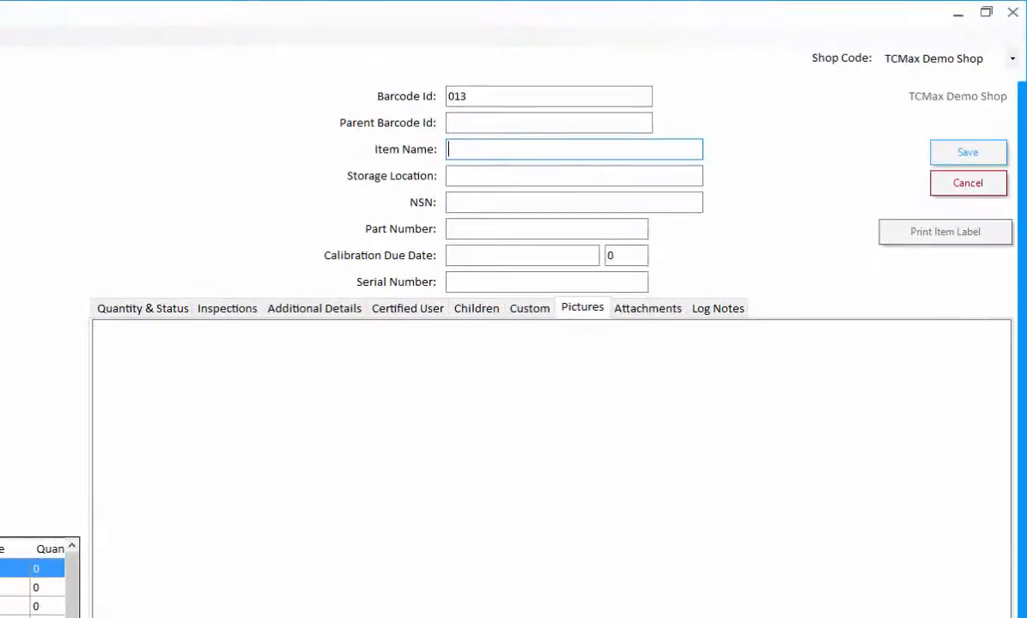
key(Tab)
key(Tab)
key(Tab)
text(hammer)
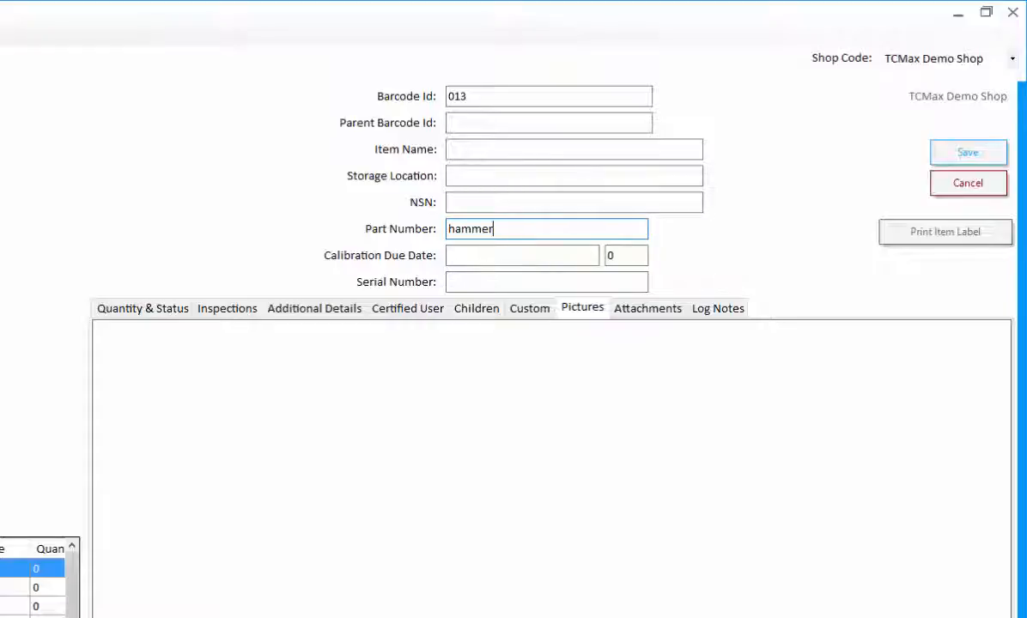
key(Tab)
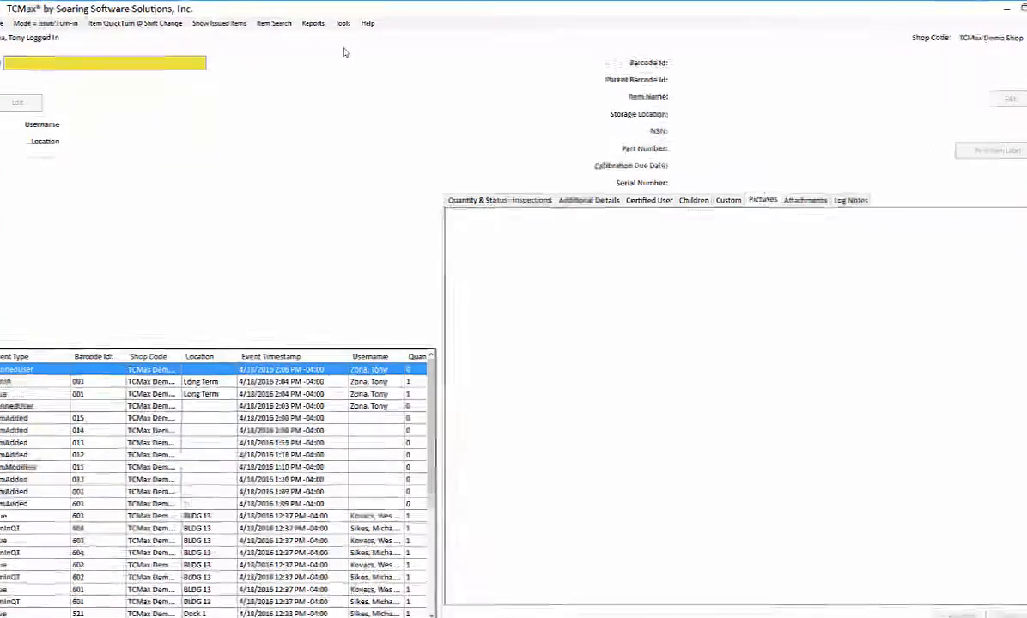
Step: Give the Boots catalog entry a No Turn-In limit of 2 per 720 days and save it
click(324, 32)
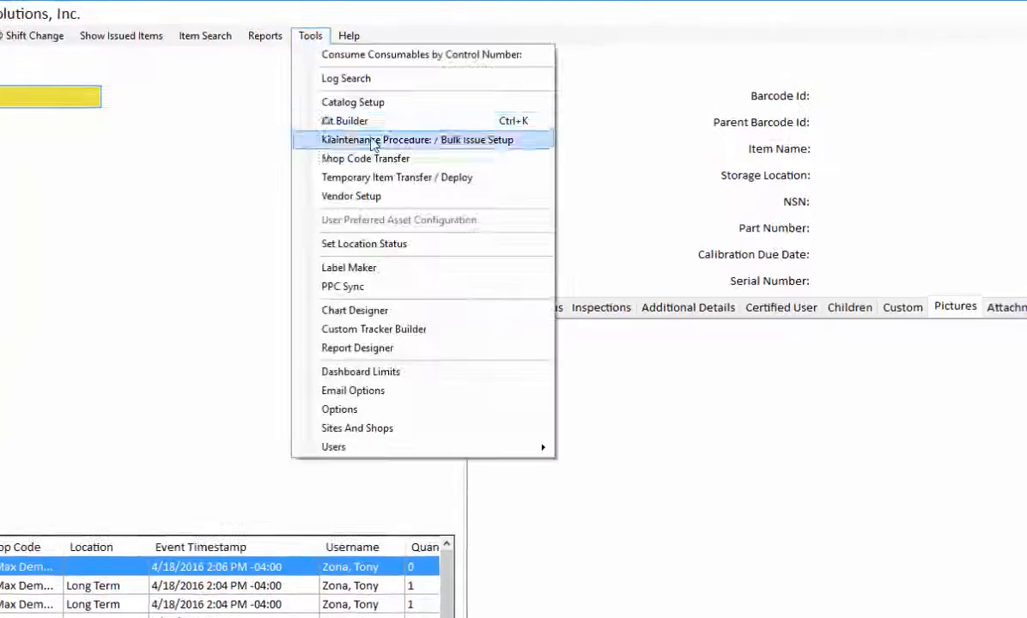
click(378, 103)
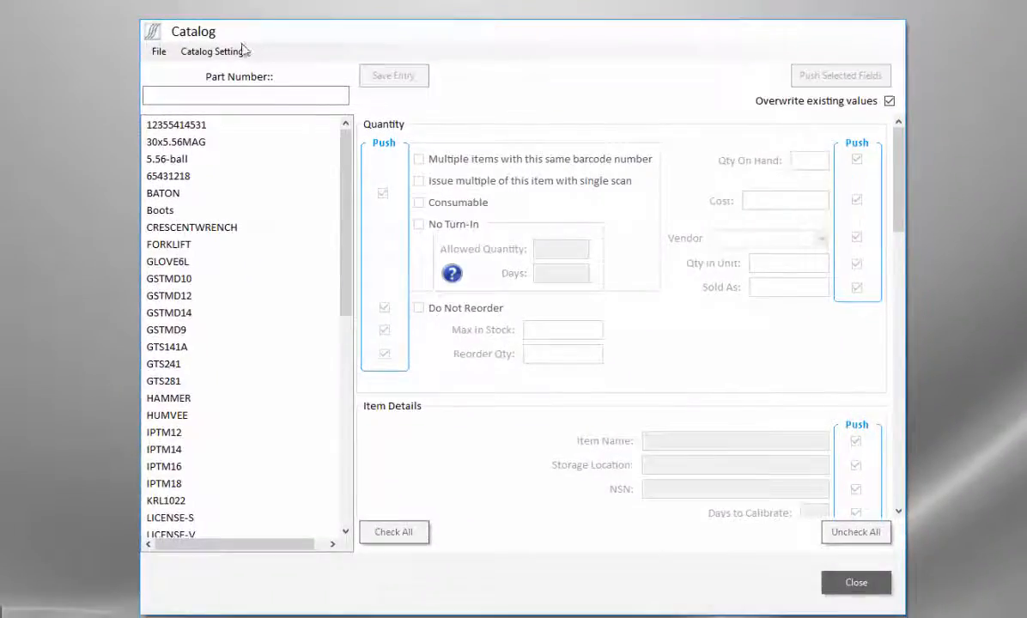
click(159, 208)
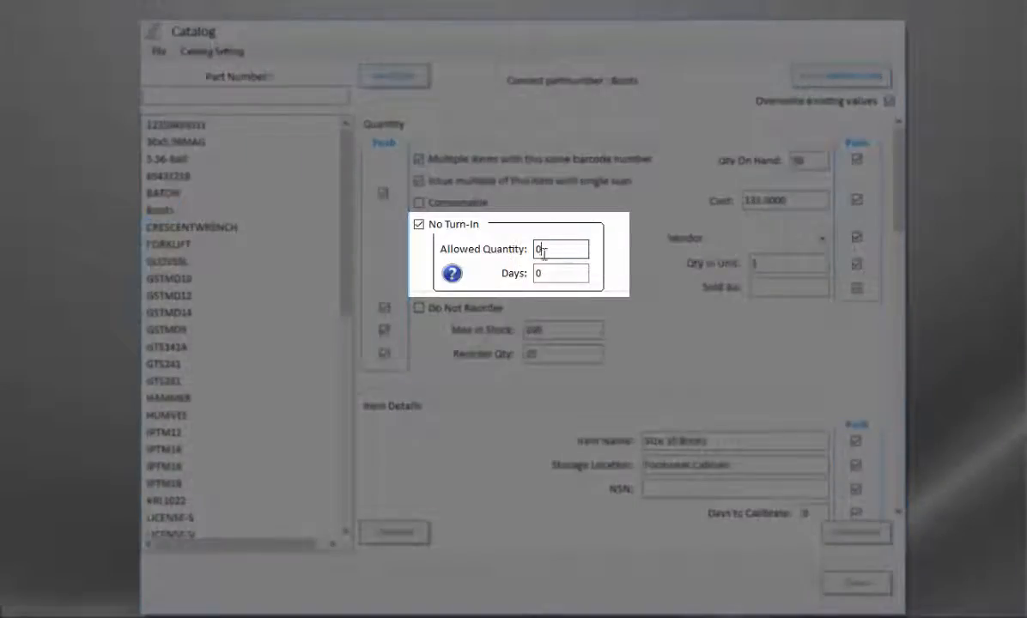
double_click(543, 252)
text(2)
key(Tab)
text(72)
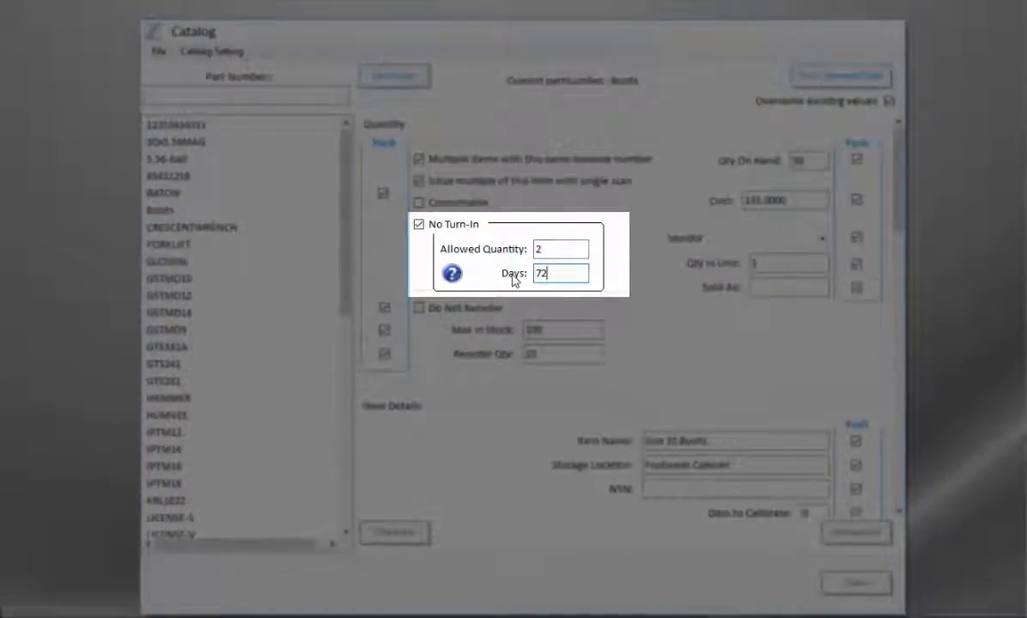
text(0)
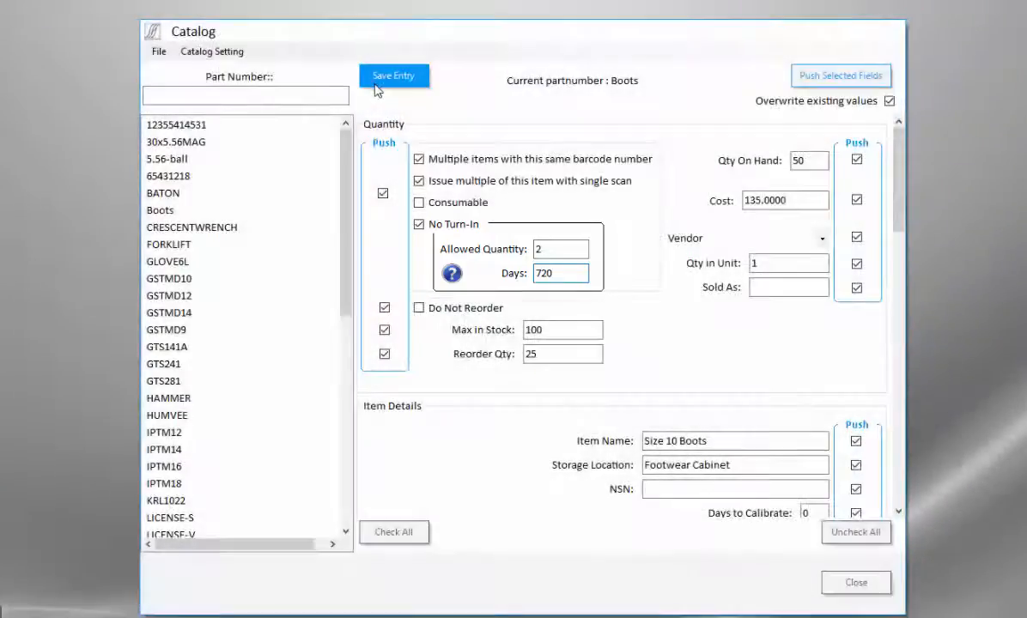
click(378, 81)
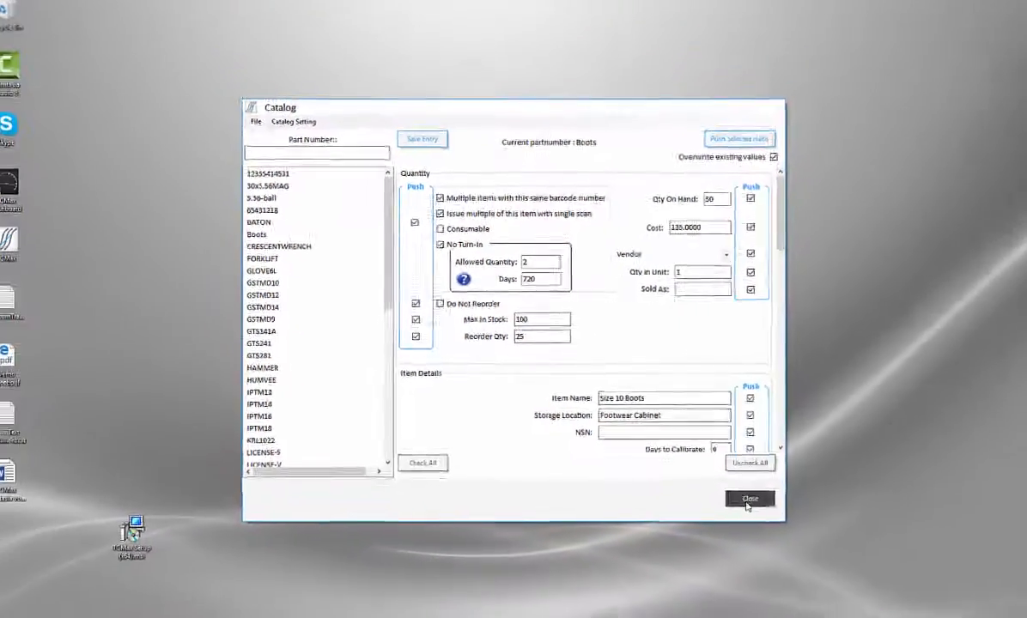
click(853, 583)
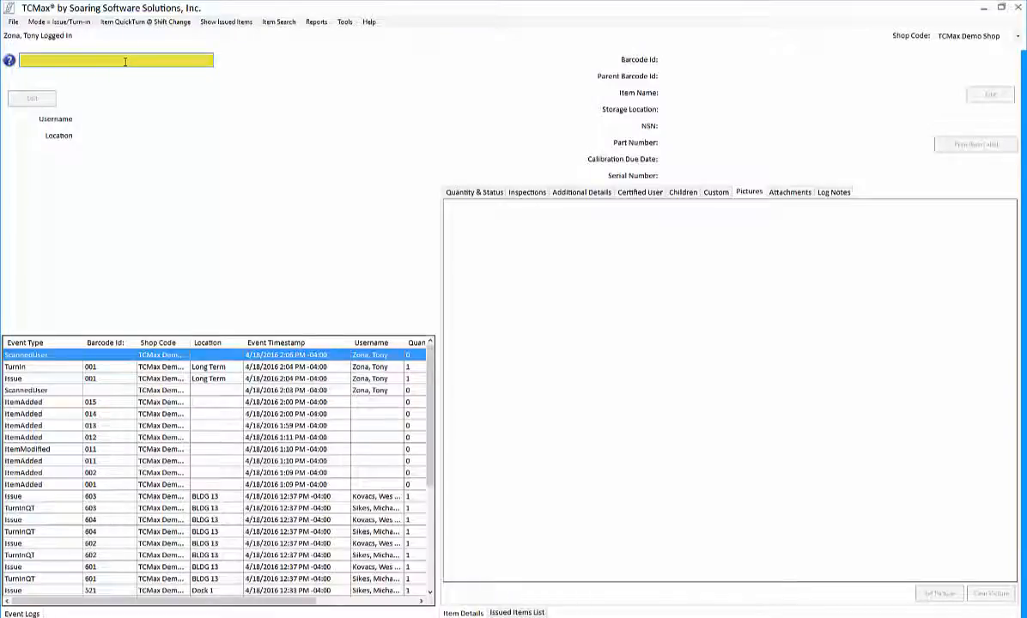
Step: Log the user in at location Long Term and issue the Size 10 Boots
text(00)
key(Return)
text(Long)
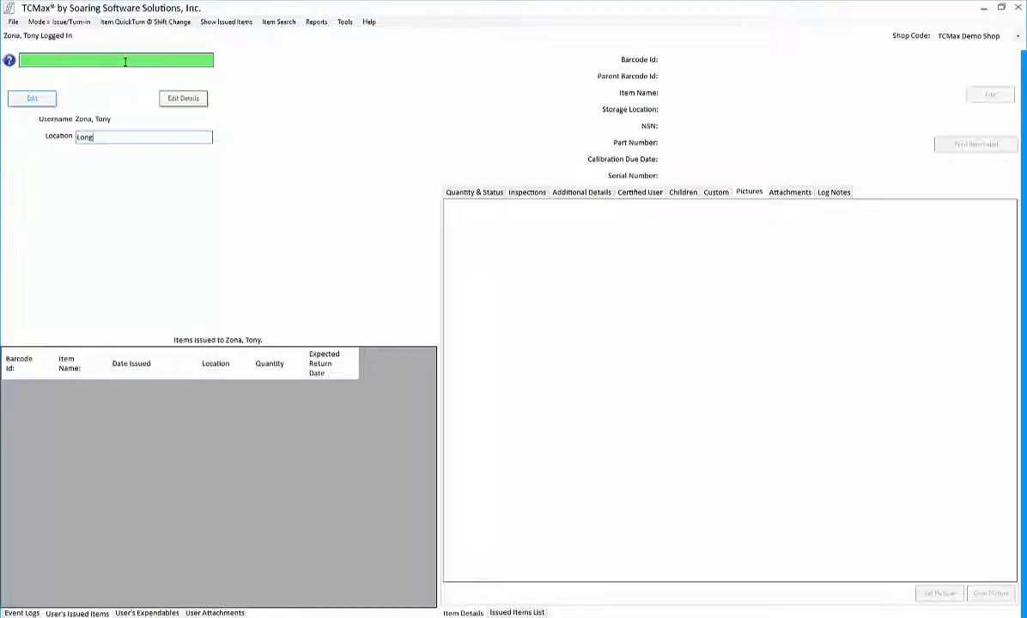
text( Term)
key(Return)
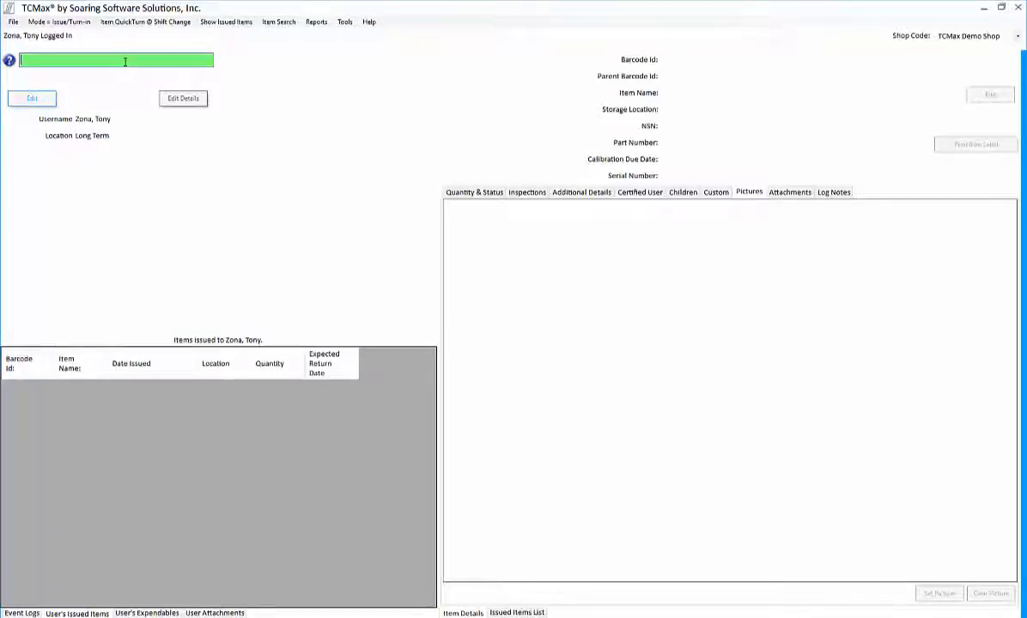
text(00)
text(13)
key(Return)
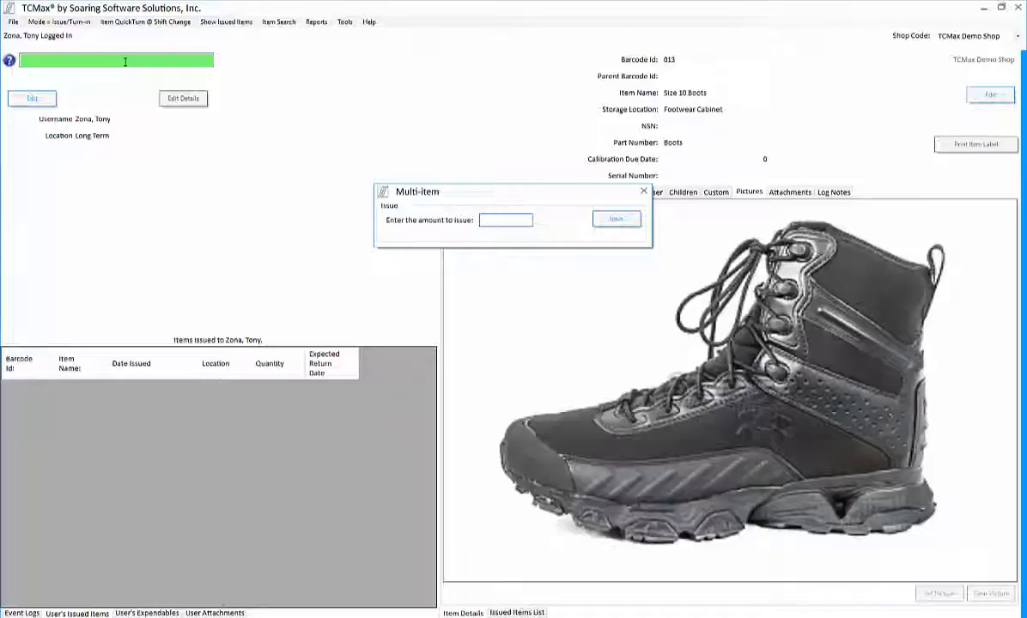
key(Return)
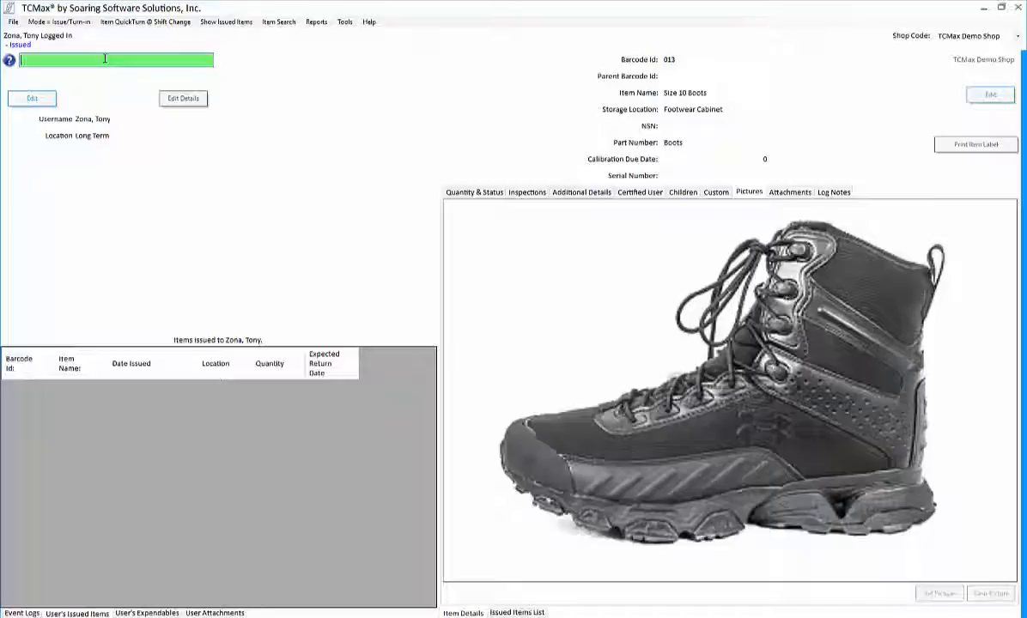
Step: Scan boots barcode 013 again and enter an amount of 1
text(013)
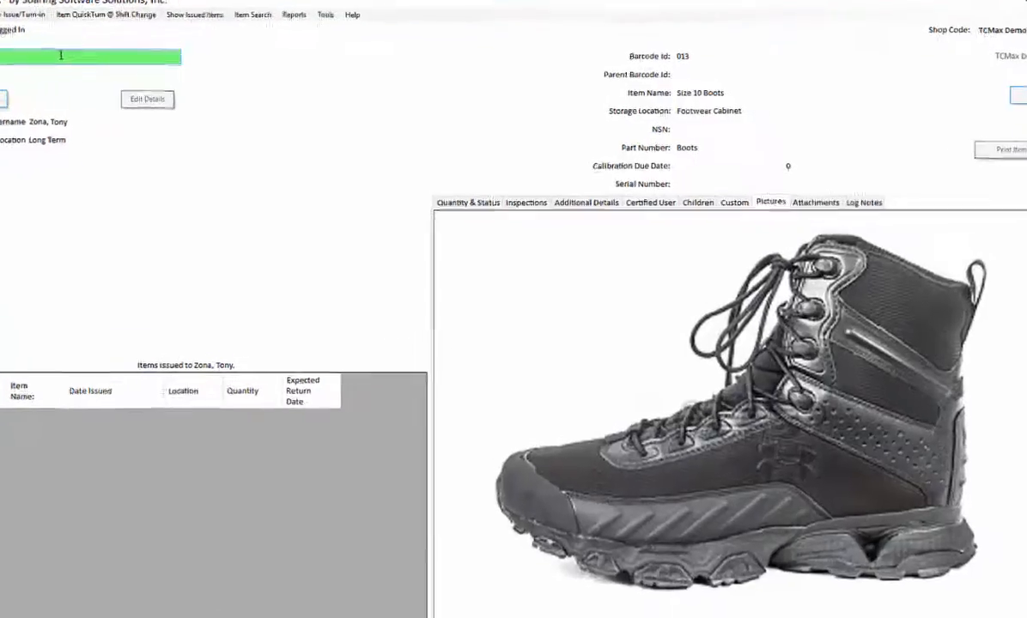
key(Return)
text(1)
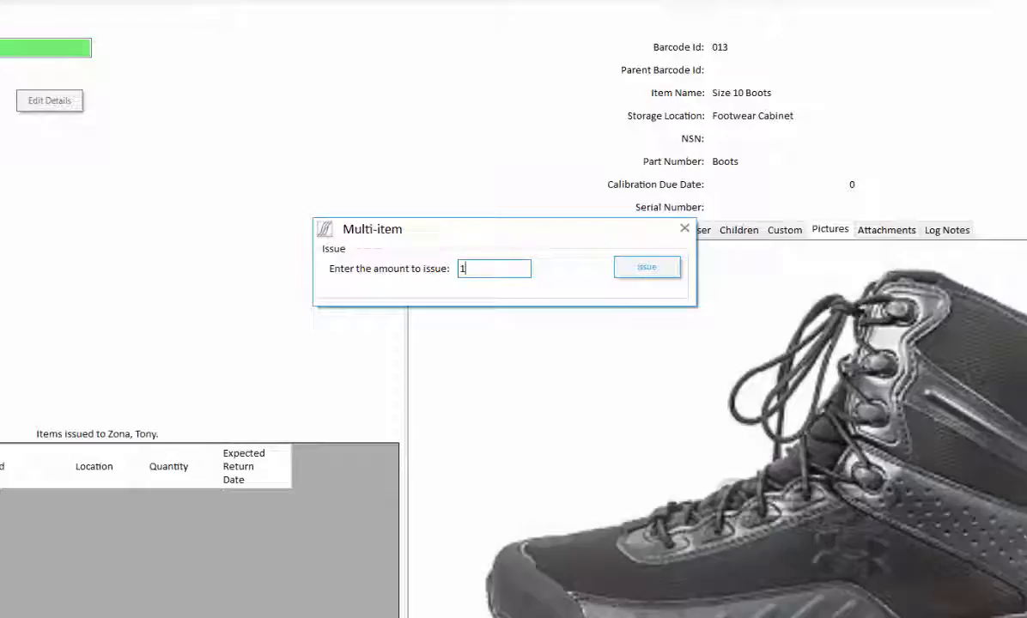
Step: Submit the amount of 1 and decline the Allowed Quantity Exceeded override
key(Return)
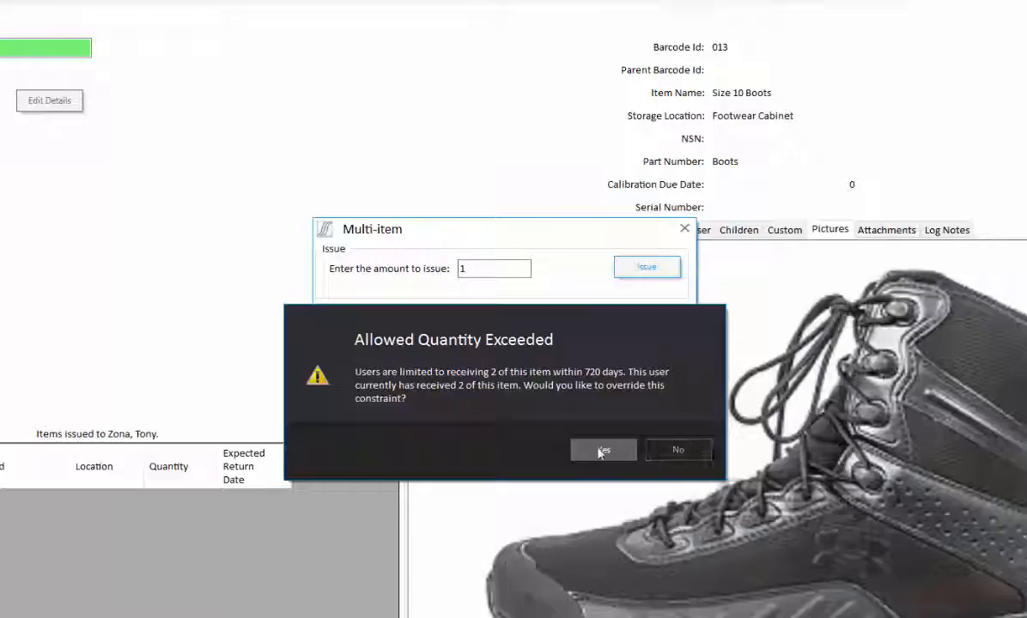
click(678, 450)
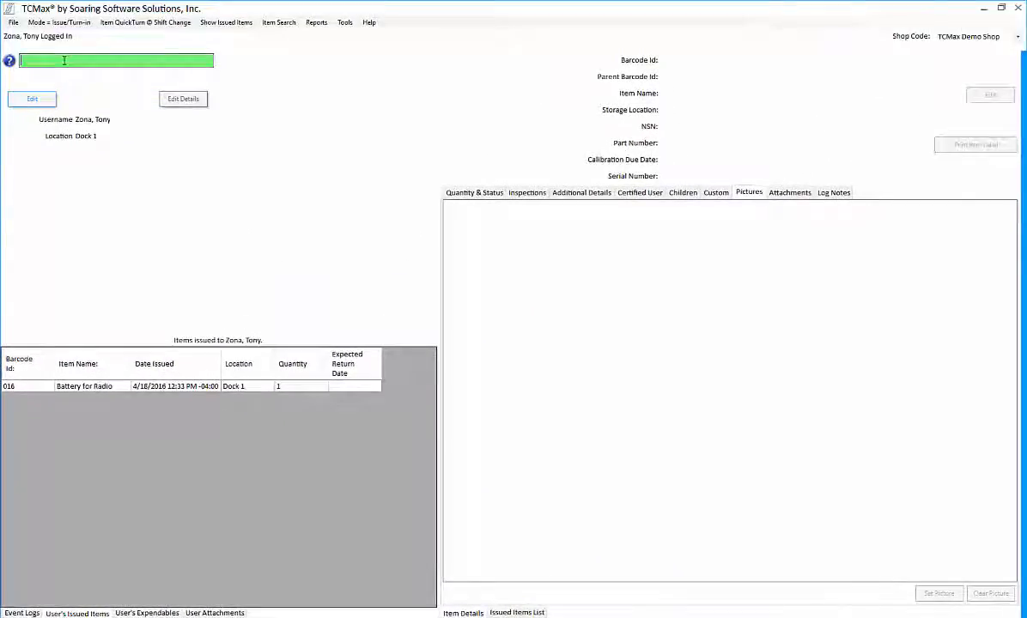
Step: Turn in battery 016 and check its Additional Details showing Requires Charging 120
text(016)
key(Return)
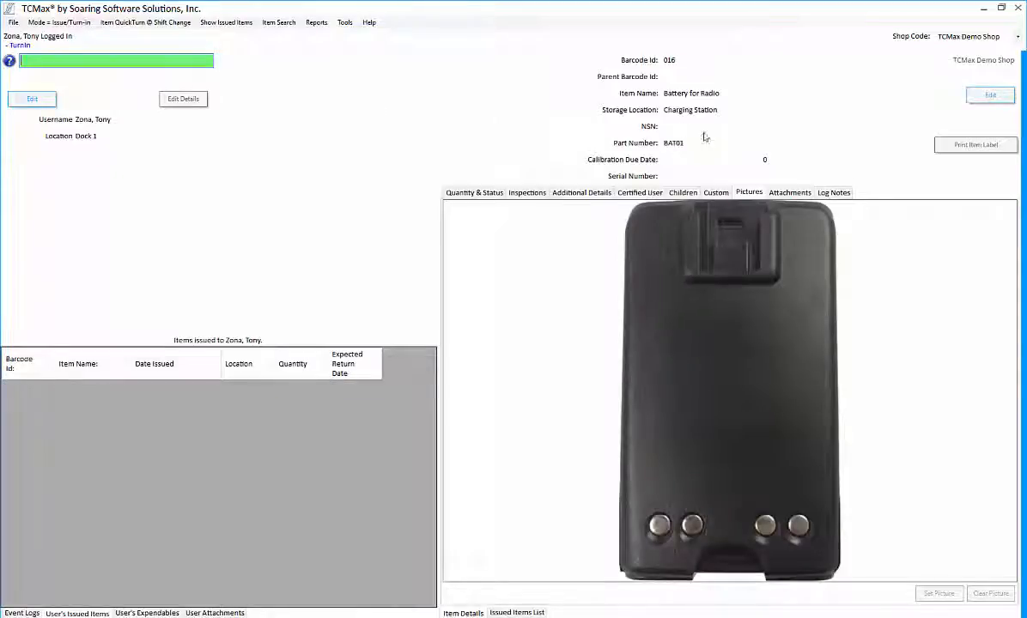
click(567, 196)
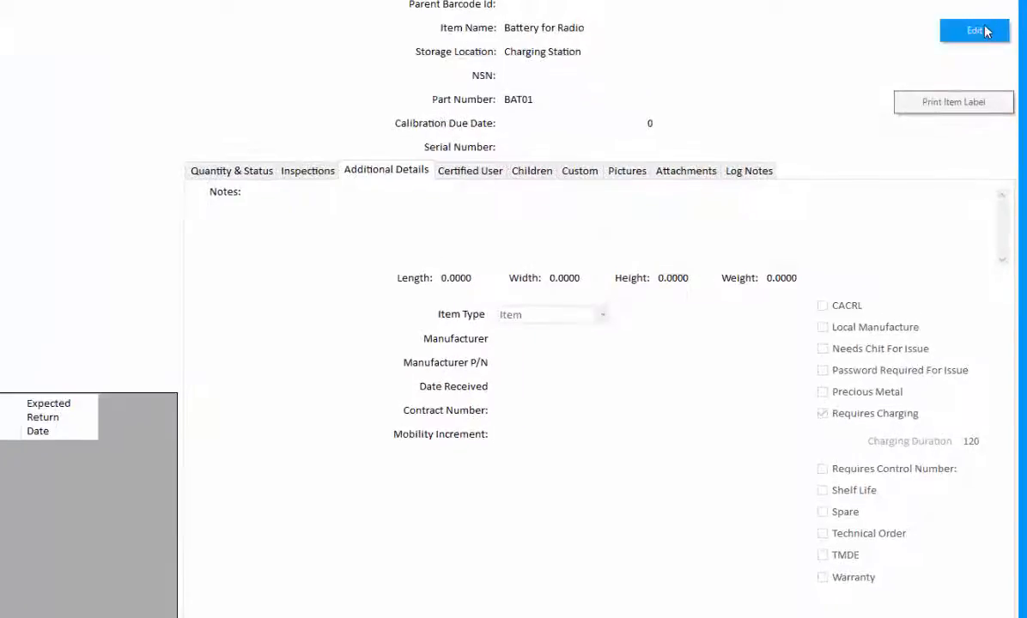
click(975, 31)
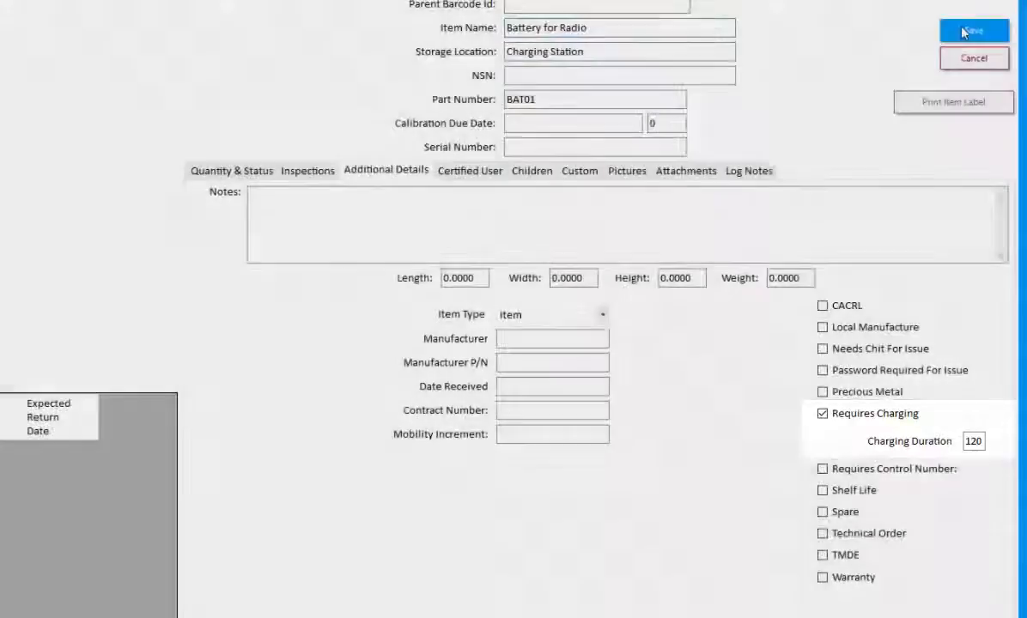
click(962, 32)
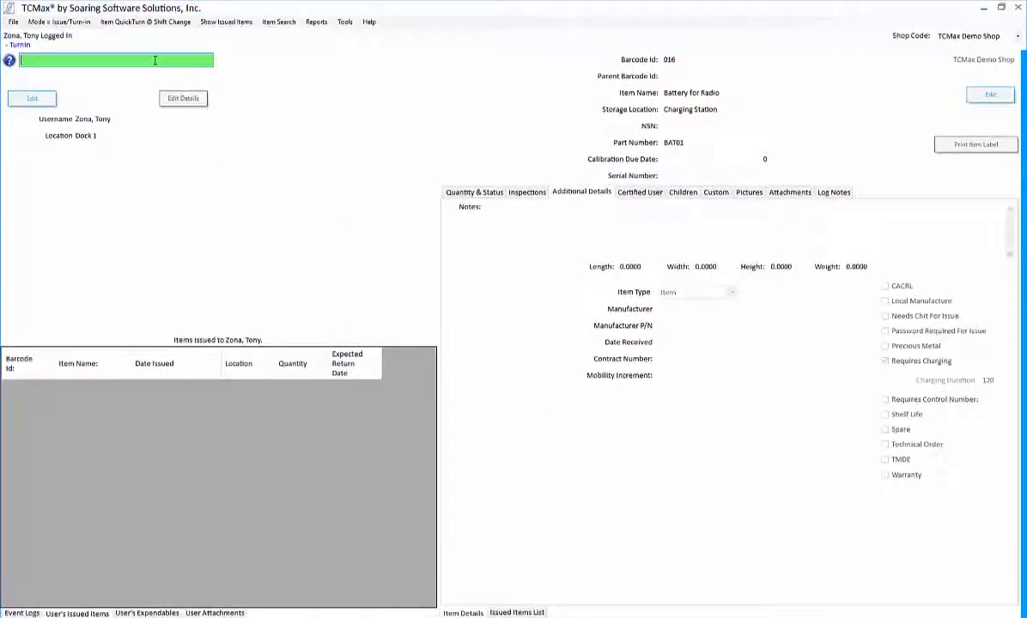
Step: Log in a second user at Dock 1 and scan battery 016 again
text(02)
key(Return)
key(Return)
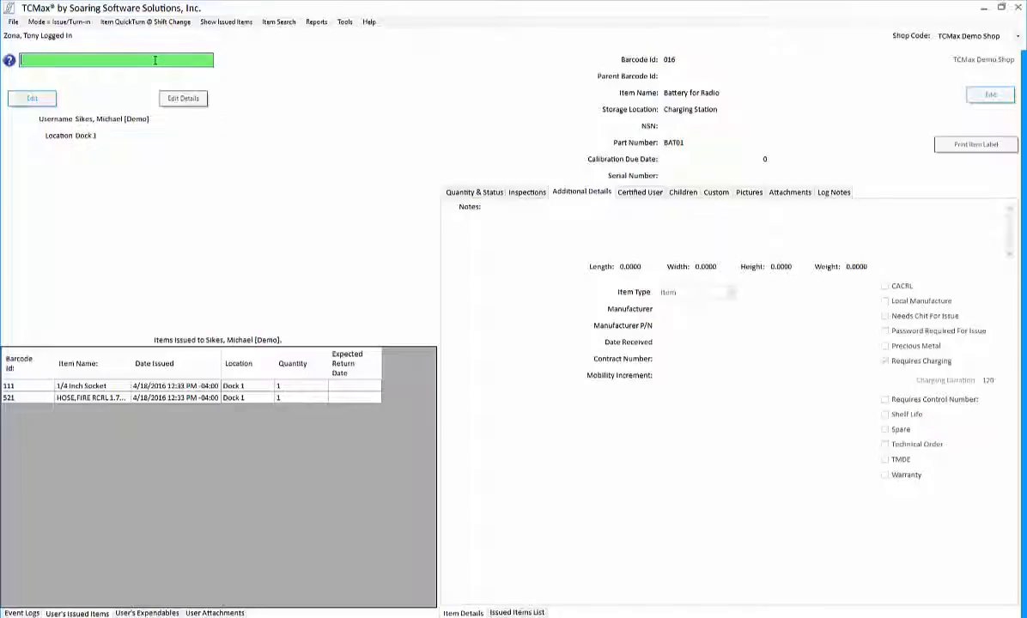
text(016)
key(Return)
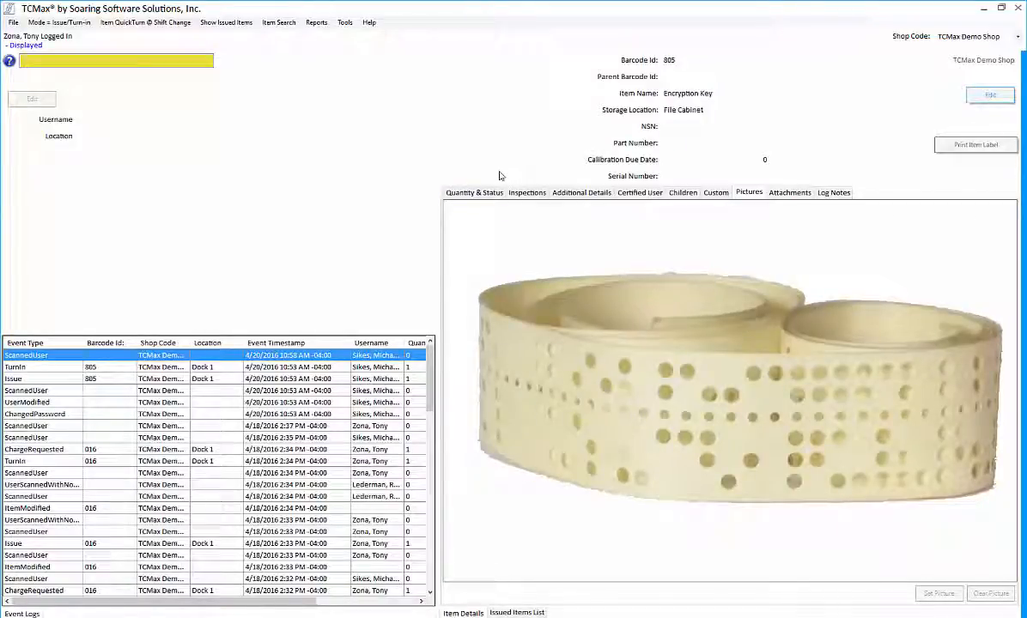
Step: Mark Encryption Key item 805 as Password Required For Issue and save it
click(584, 195)
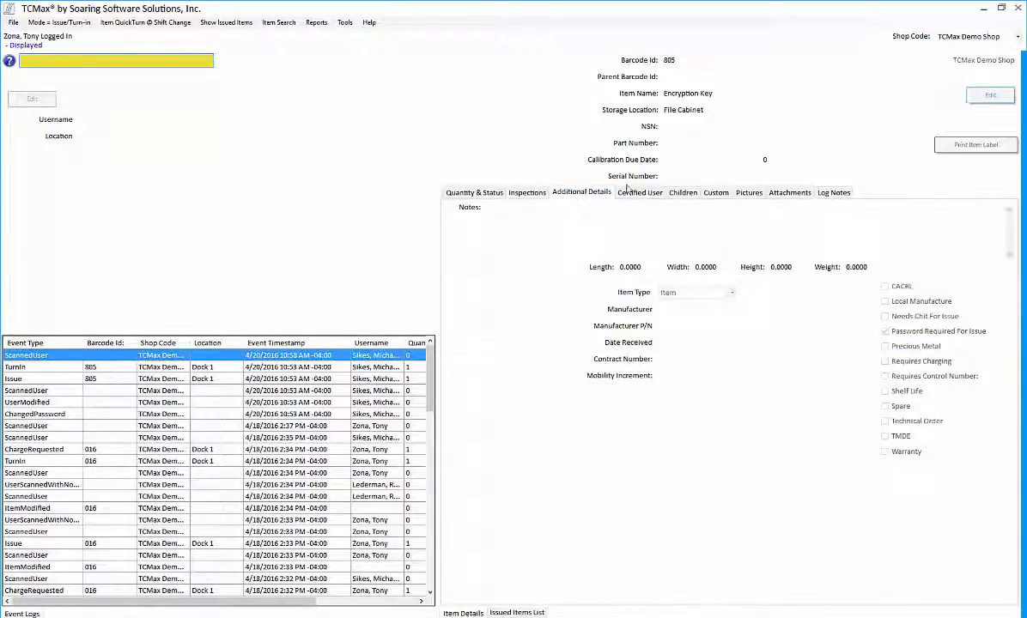
click(979, 95)
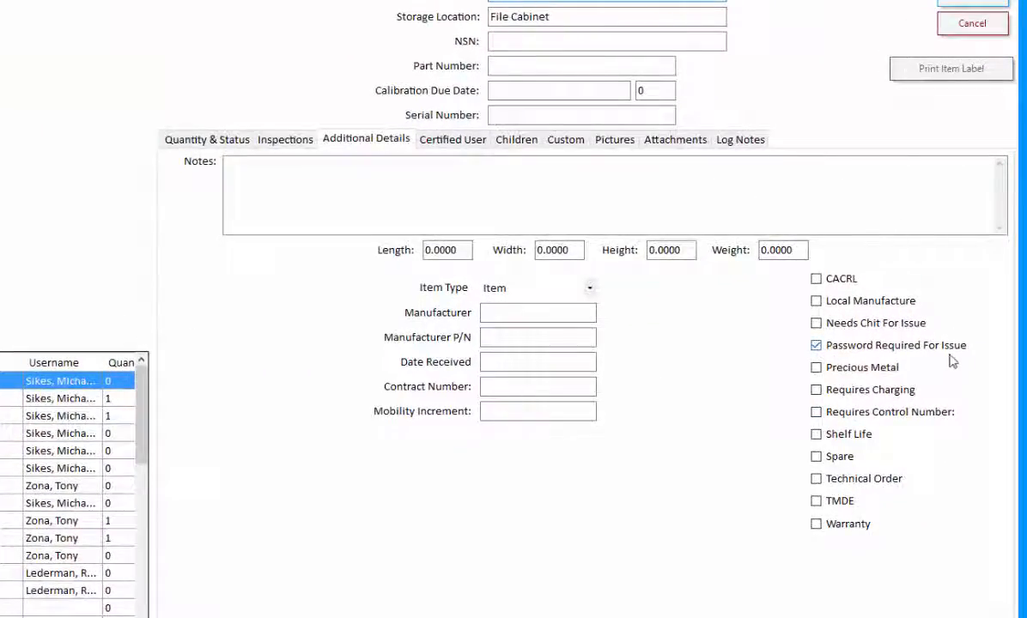
click(973, 2)
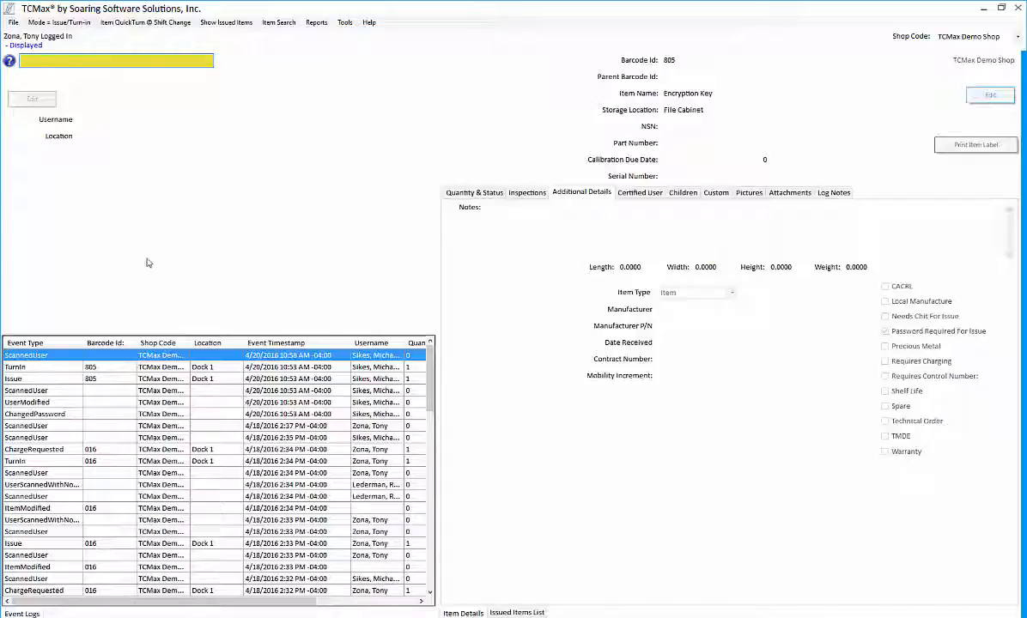
Step: Issue item 805 to the user at Dock 1 with their password, then view the license's attachments
text(01)
key(Return)
text(Dock 1)
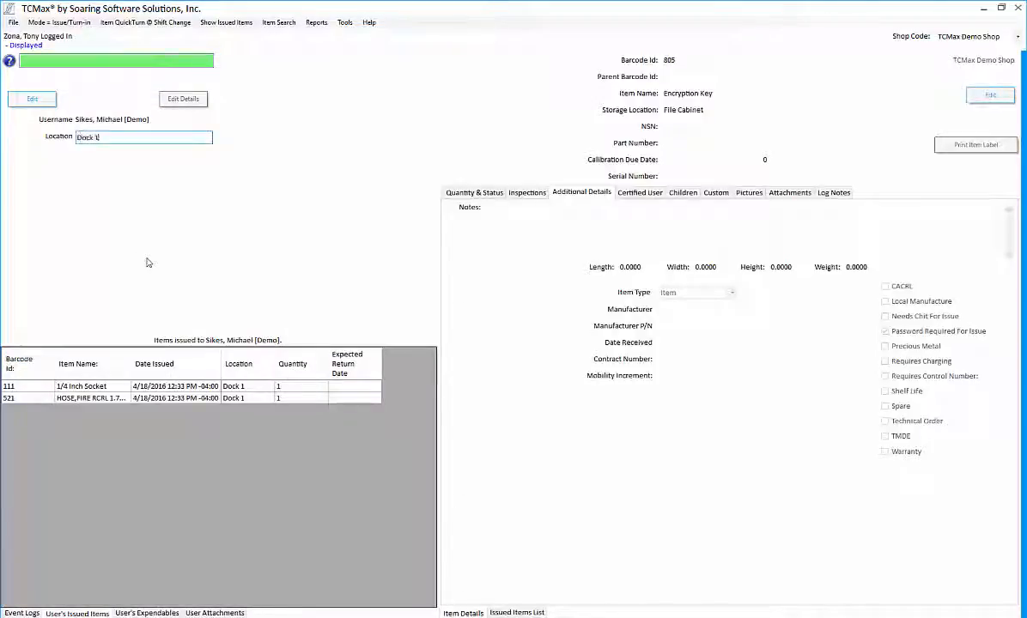
key(Return)
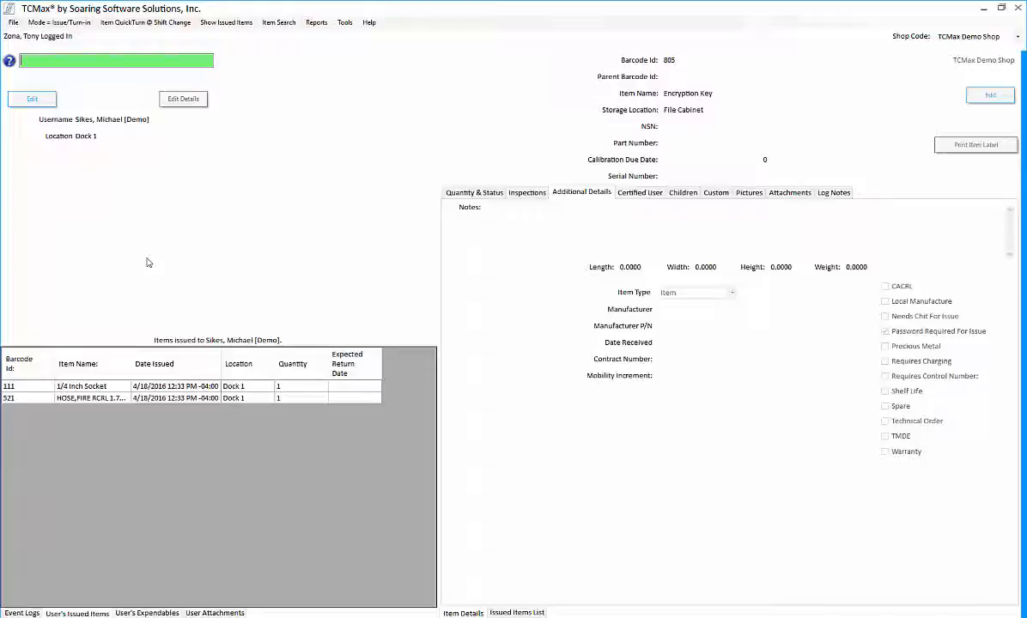
text(805)
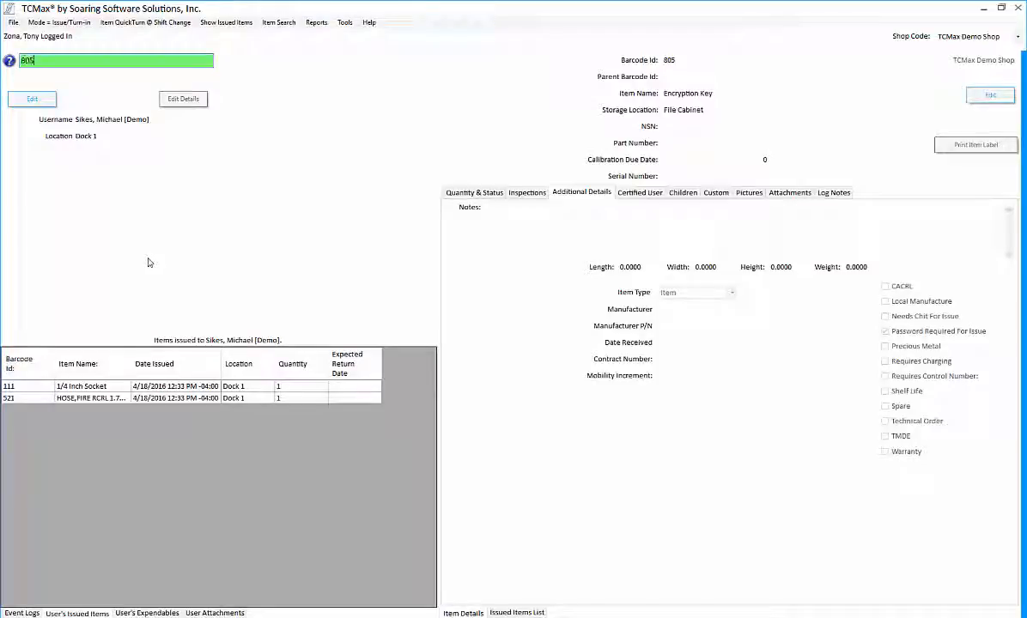
key(Return)
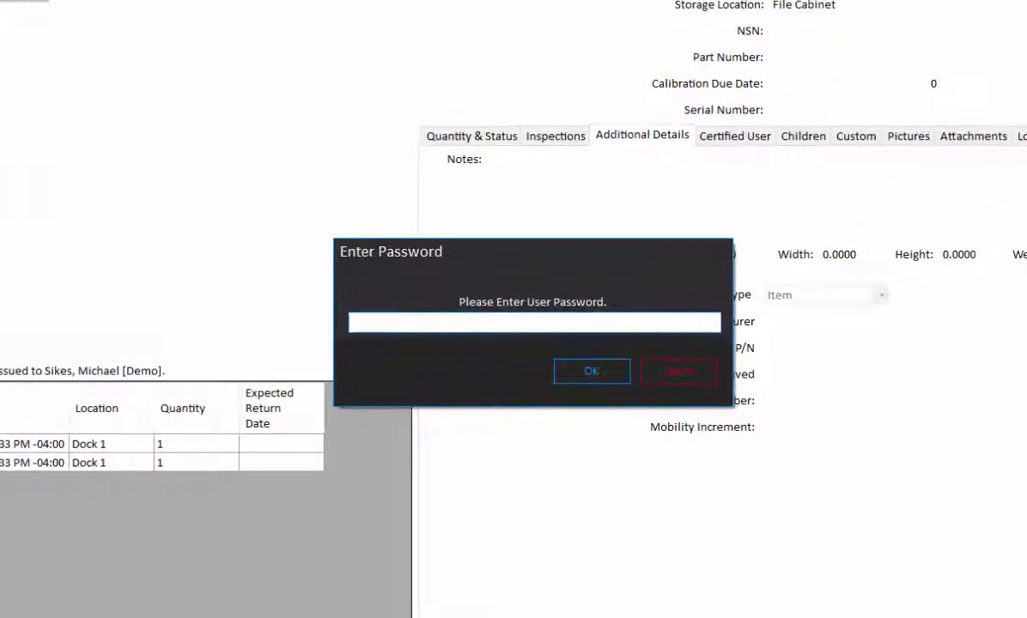
text(••••••••)
key(Return)
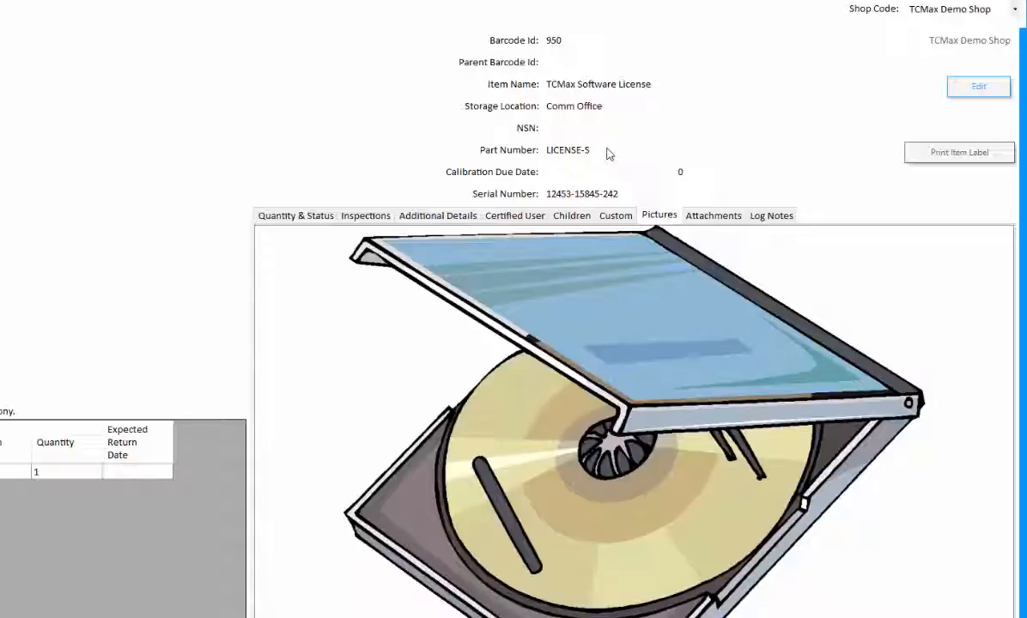
click(693, 217)
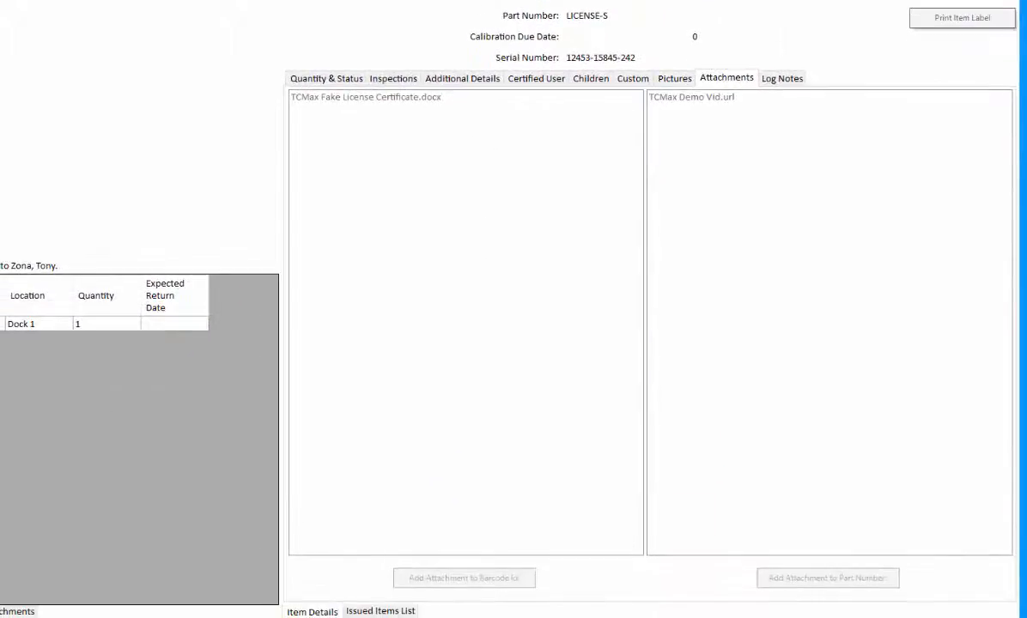
click(369, 104)
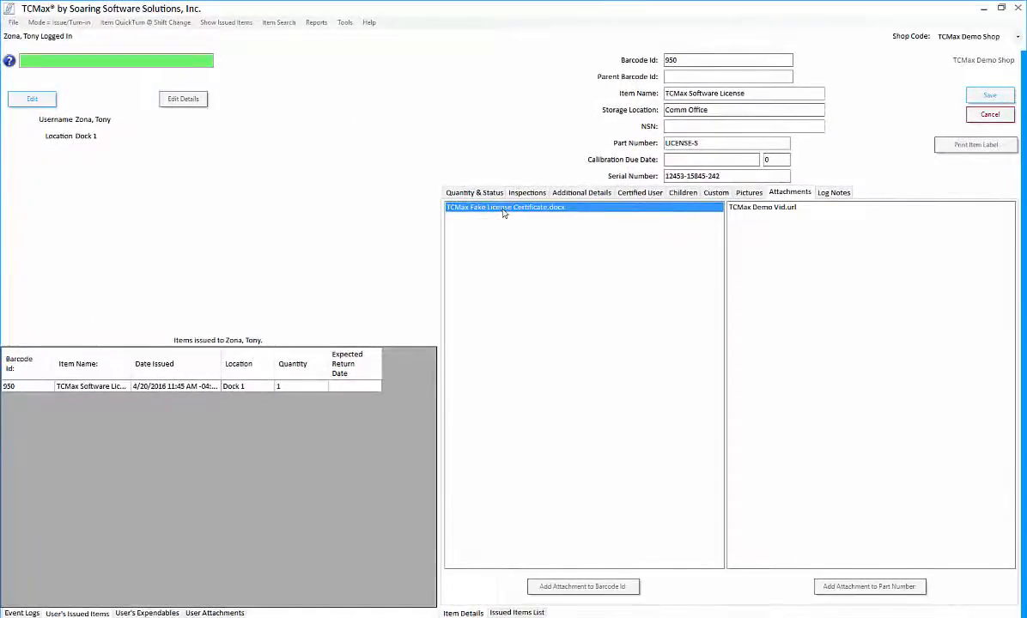
double_click(503, 211)
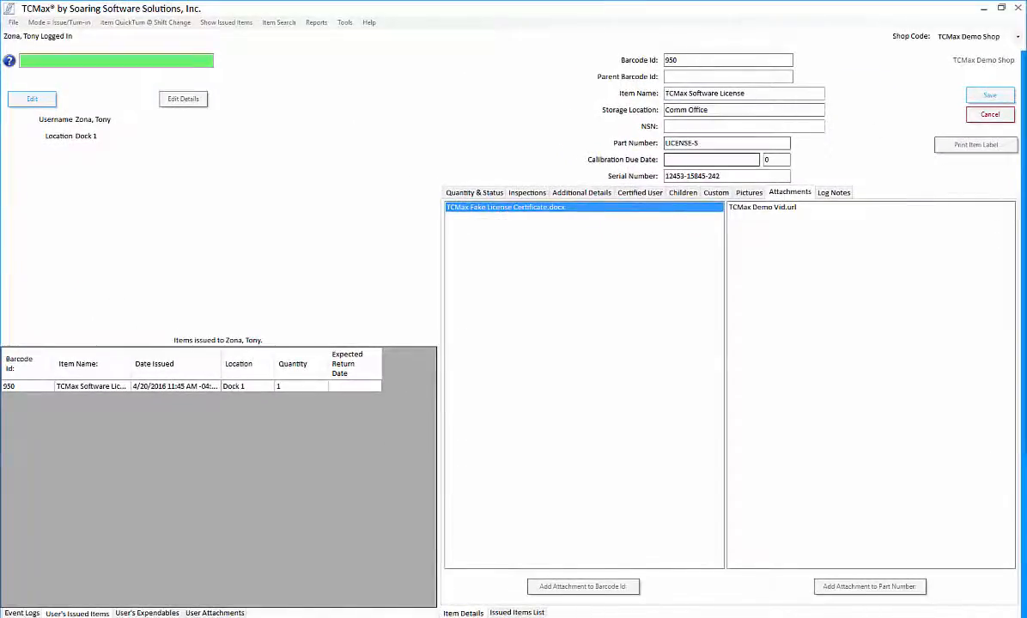
scroll(560, 240, down, 3)
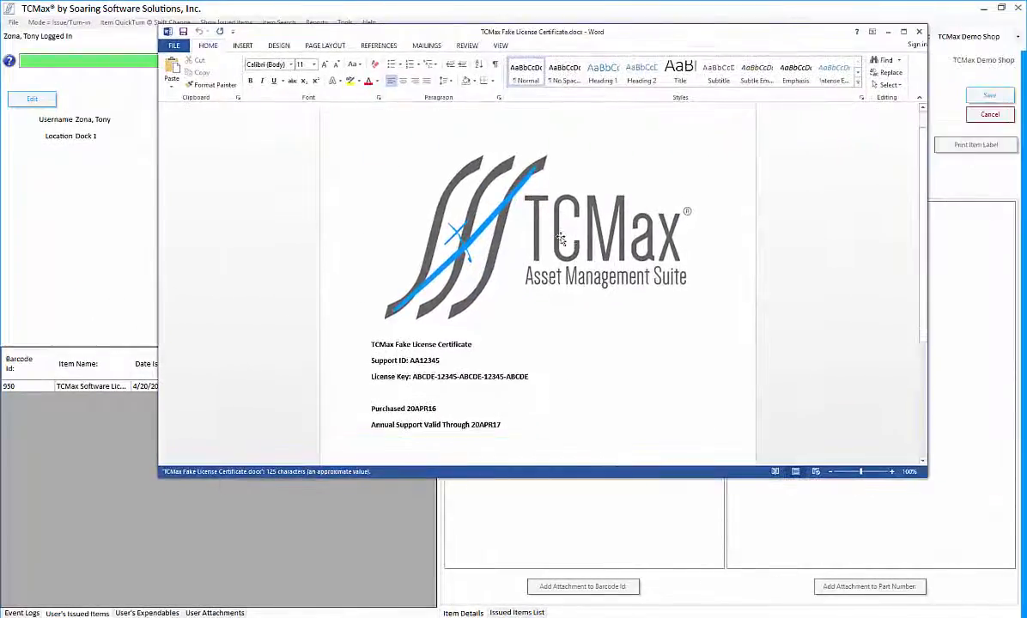
scroll(561, 238, up, 3)
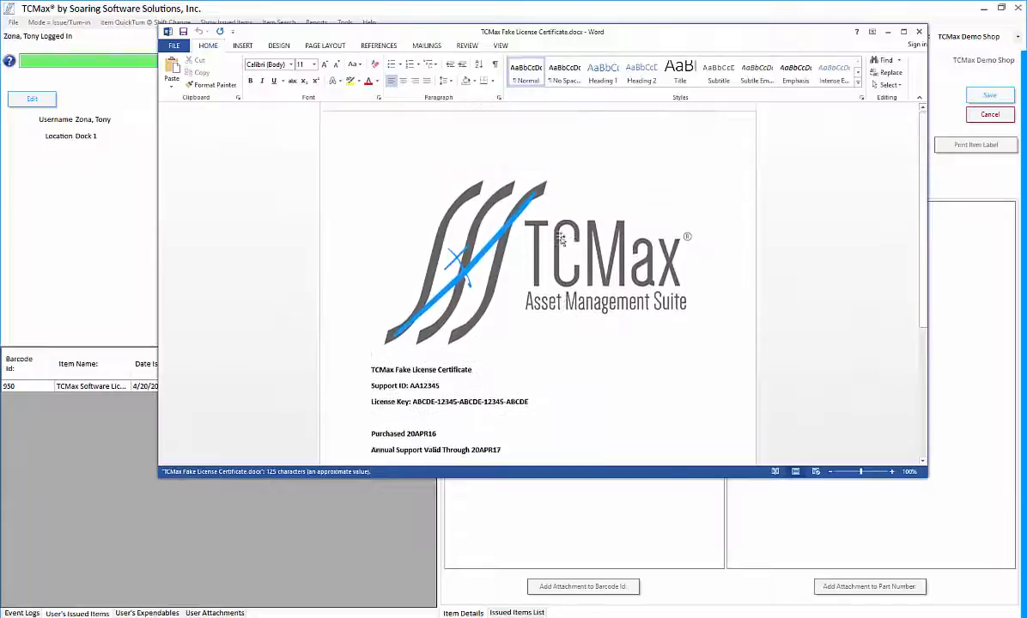
click(920, 33)
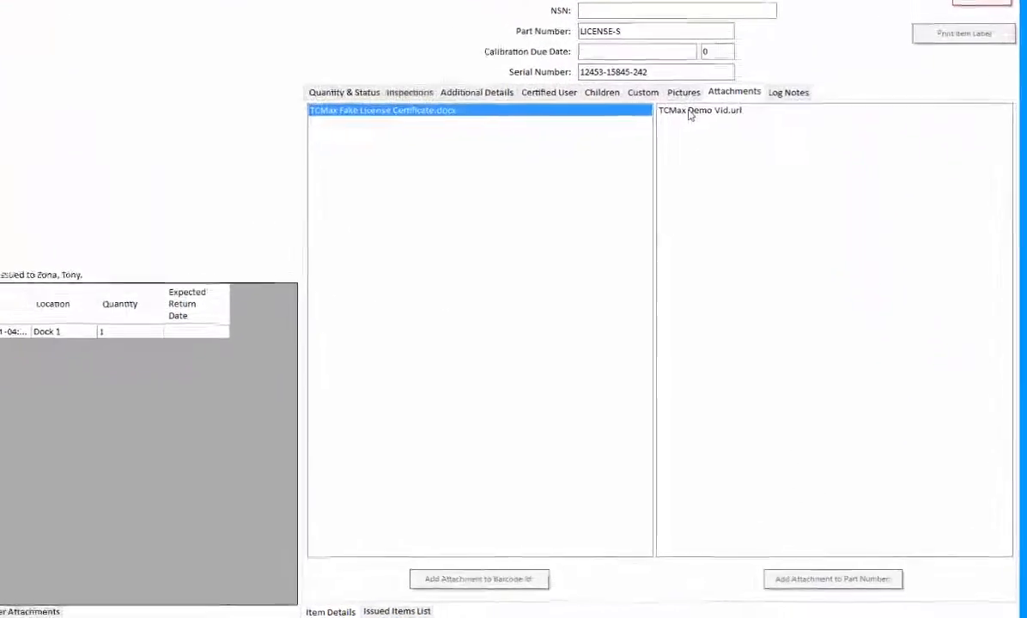
click(731, 176)
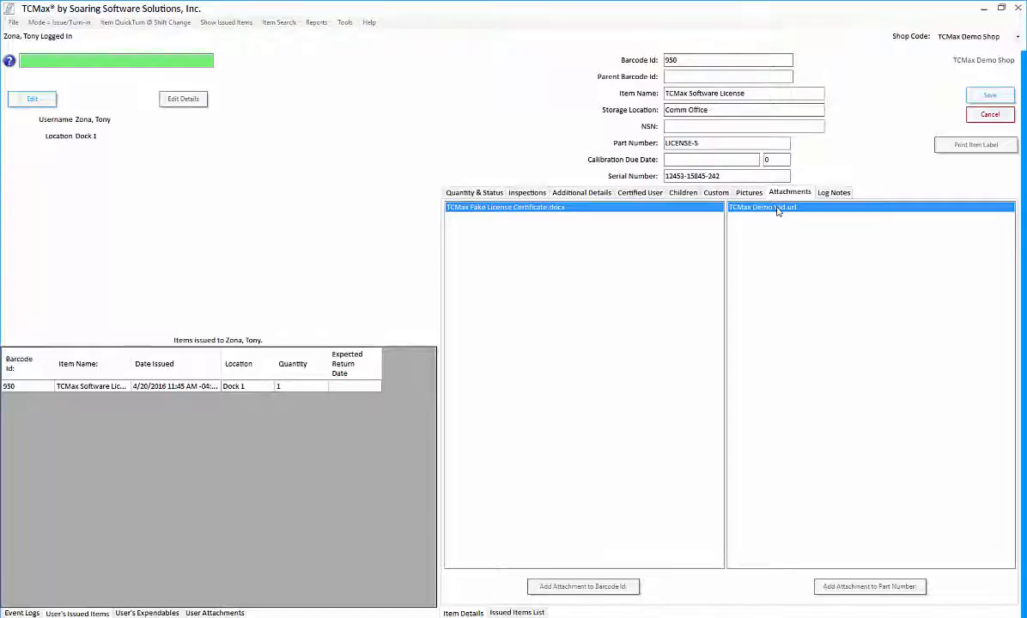
double_click(777, 208)
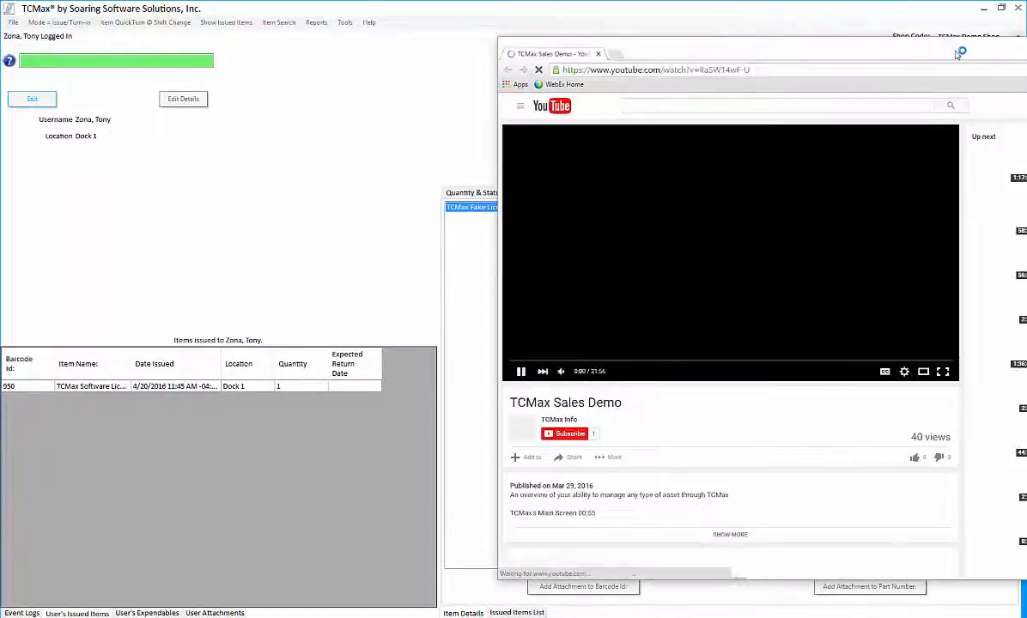
click(524, 373)
drag(1022, 46, 802, 67)
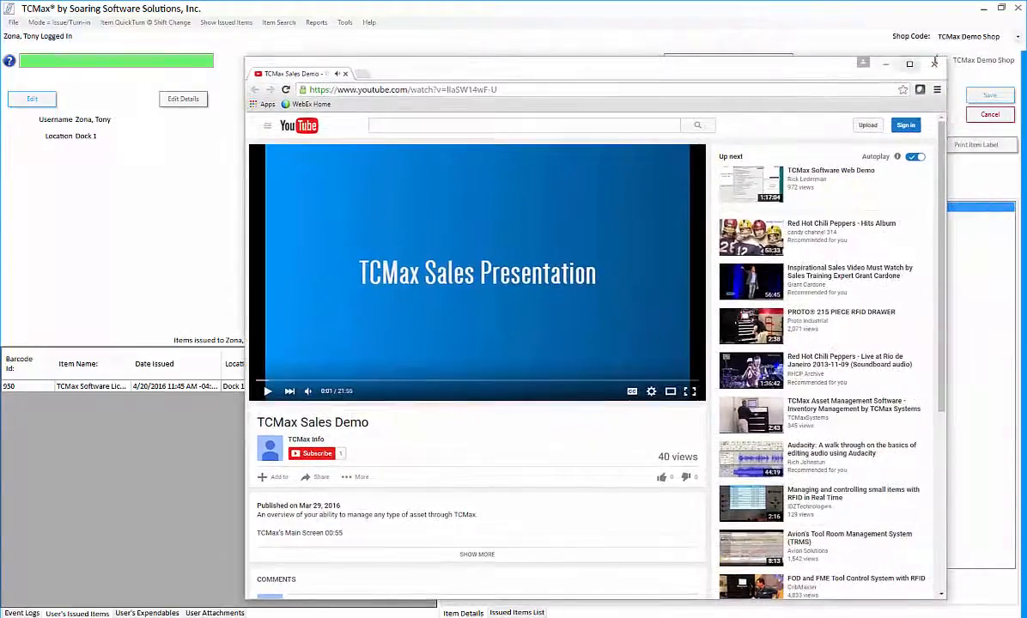
click(935, 64)
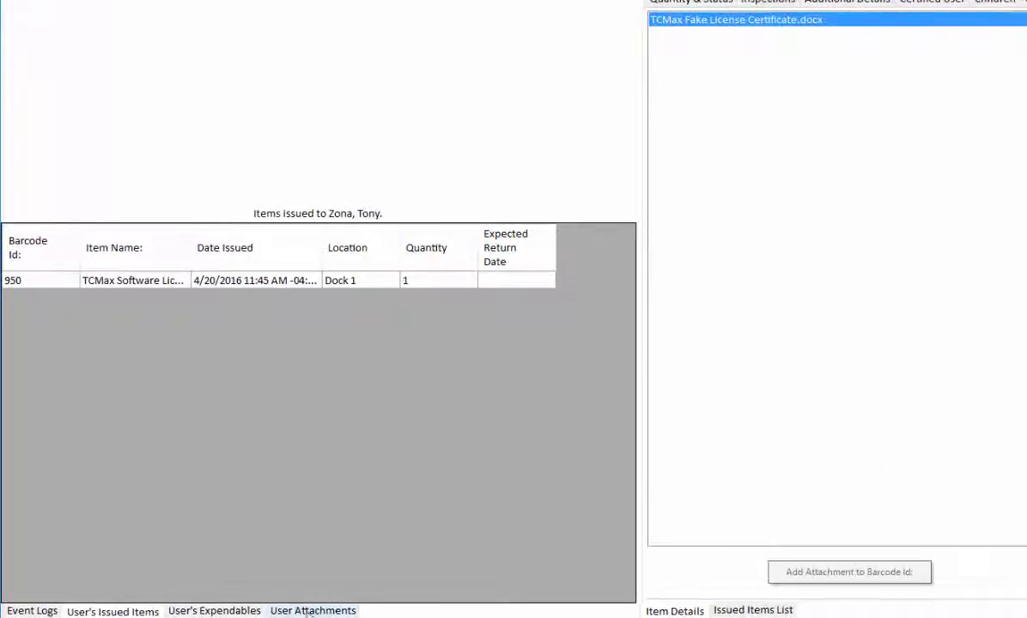
Step: Open qualifications.pdf from the User Attachments tab, then close the viewer
click(334, 611)
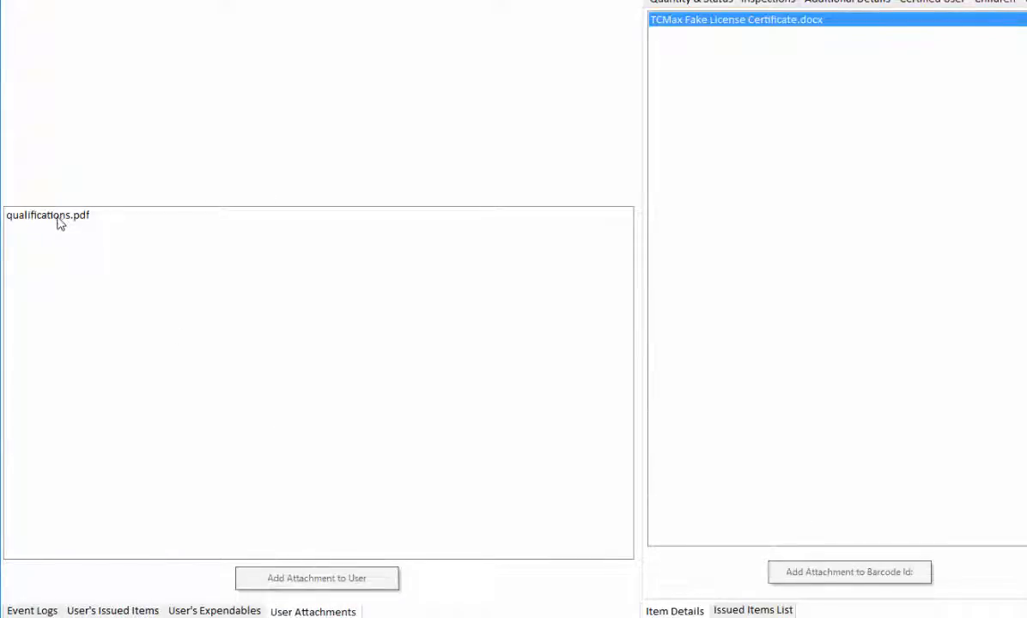
double_click(57, 217)
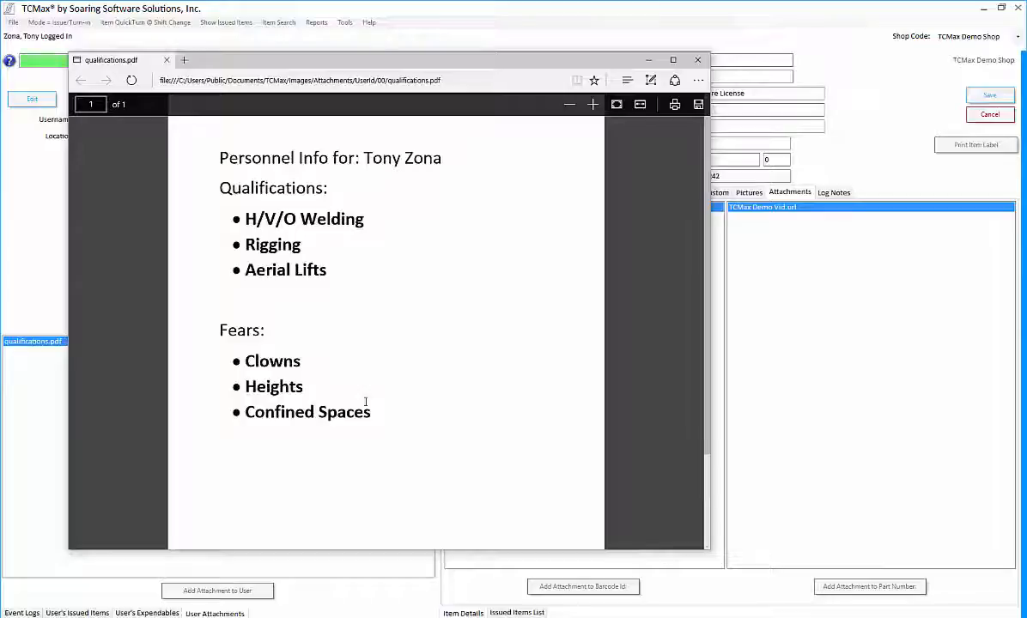
click(698, 61)
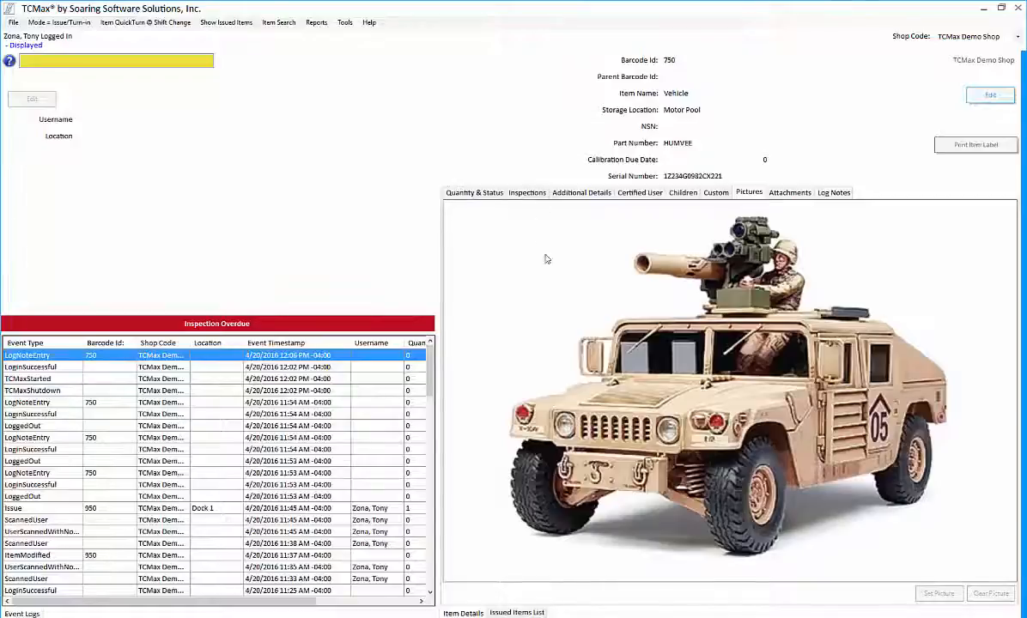
Step: Save a log note 'The tires are worn' dated April 18, 2016 for the HUMVEE
click(108, 58)
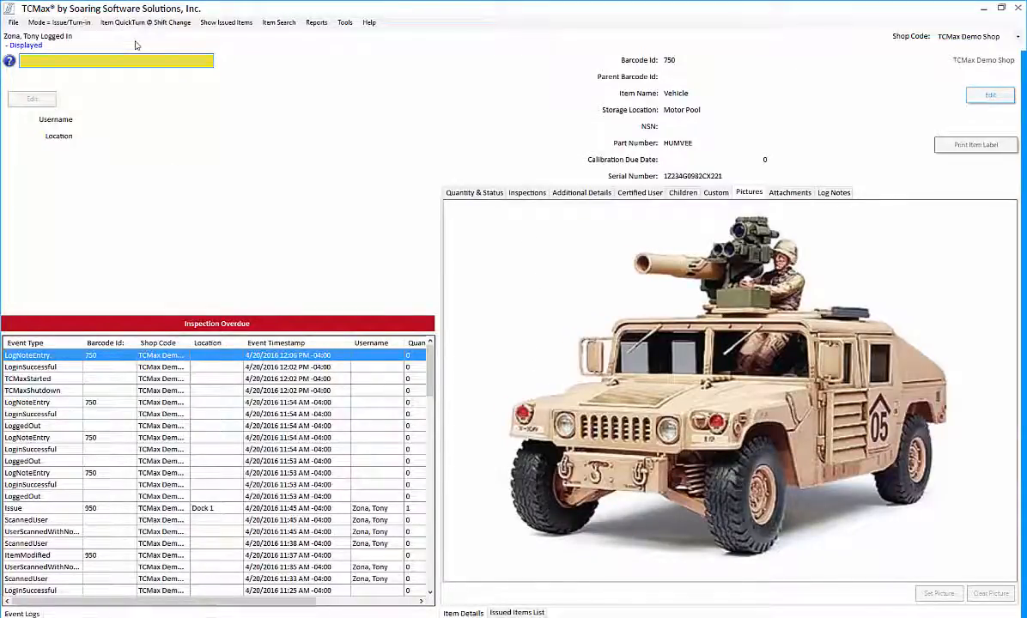
key(Return)
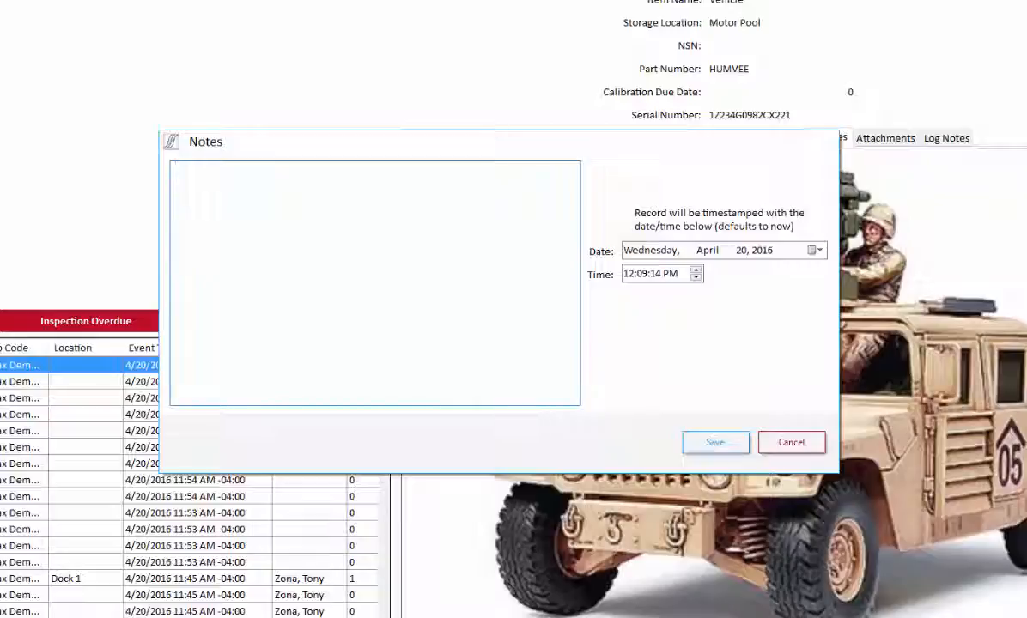
text(The tires are worn)
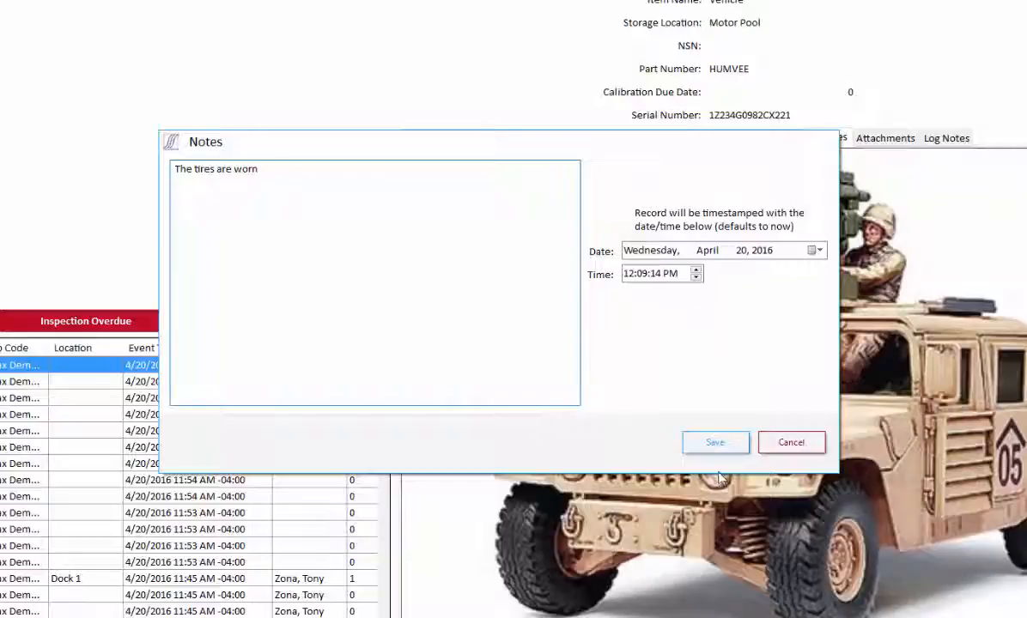
click(814, 251)
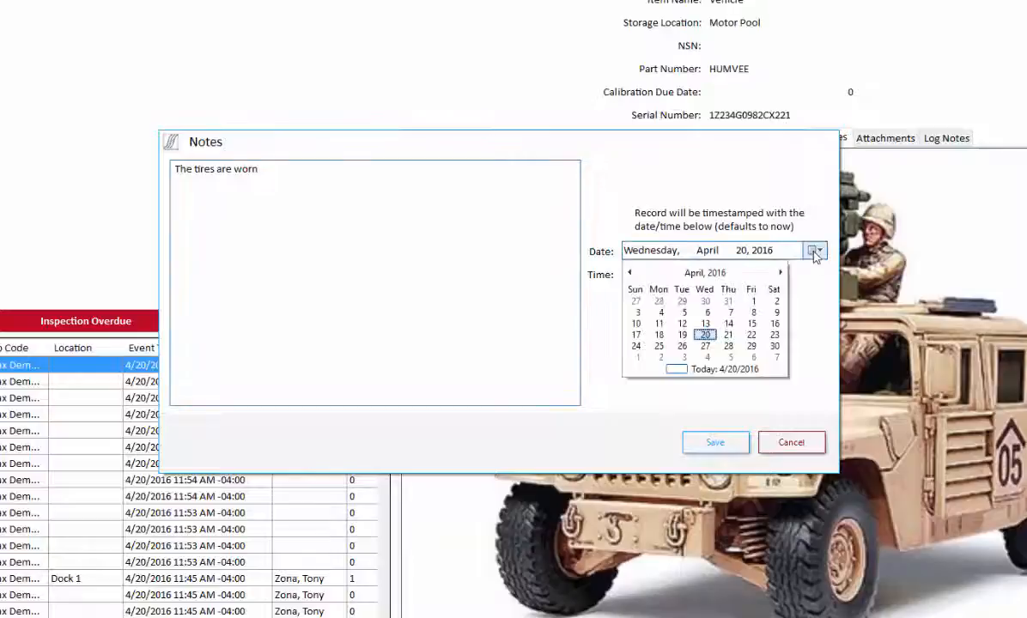
click(659, 335)
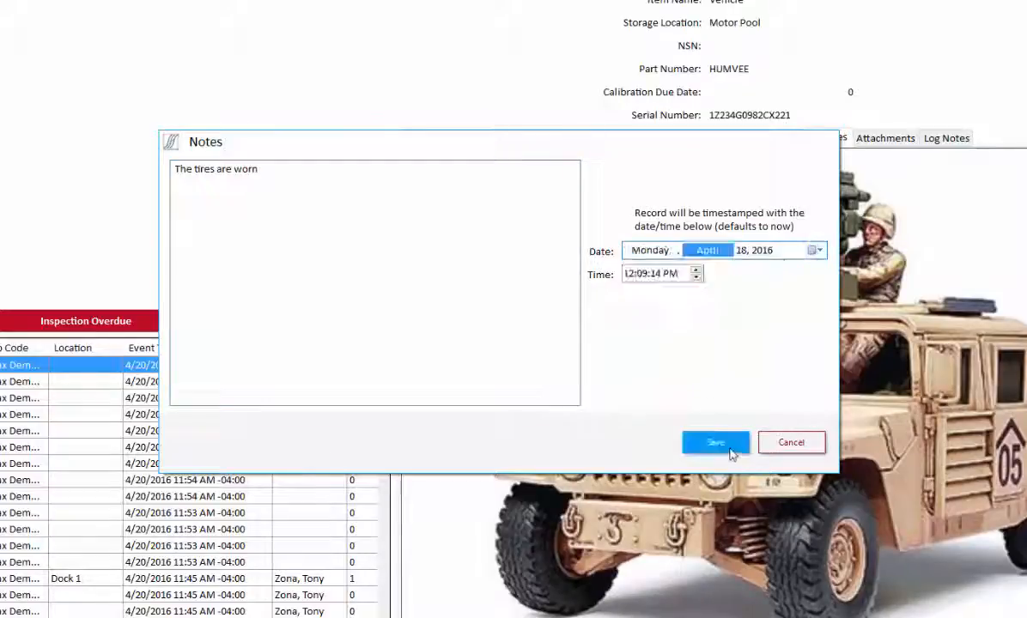
click(732, 444)
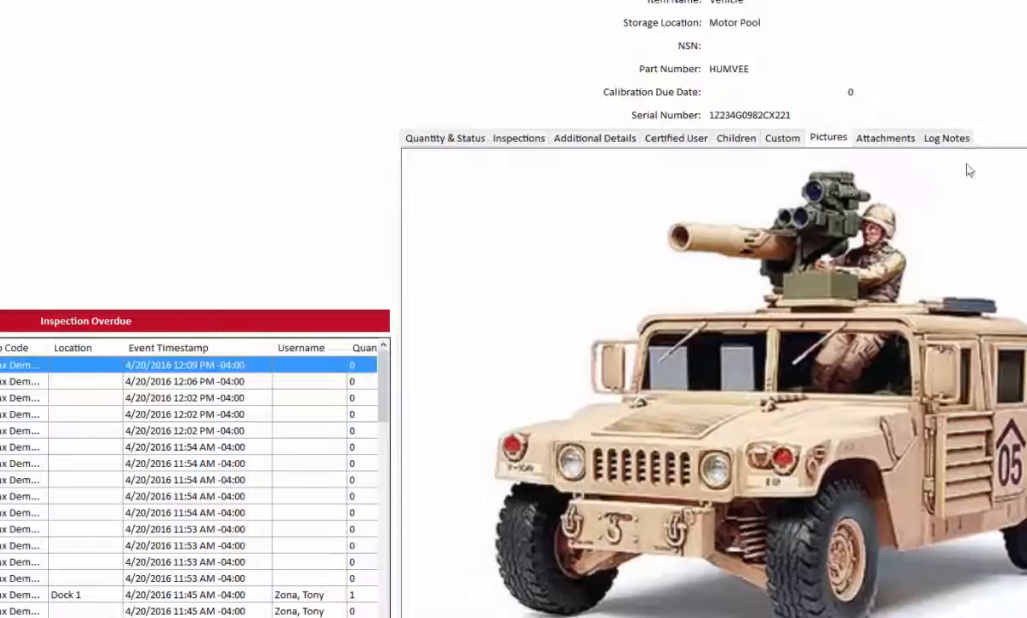
Step: Show the vehicle's Log Notes and widen the Event Timestamp column
click(943, 138)
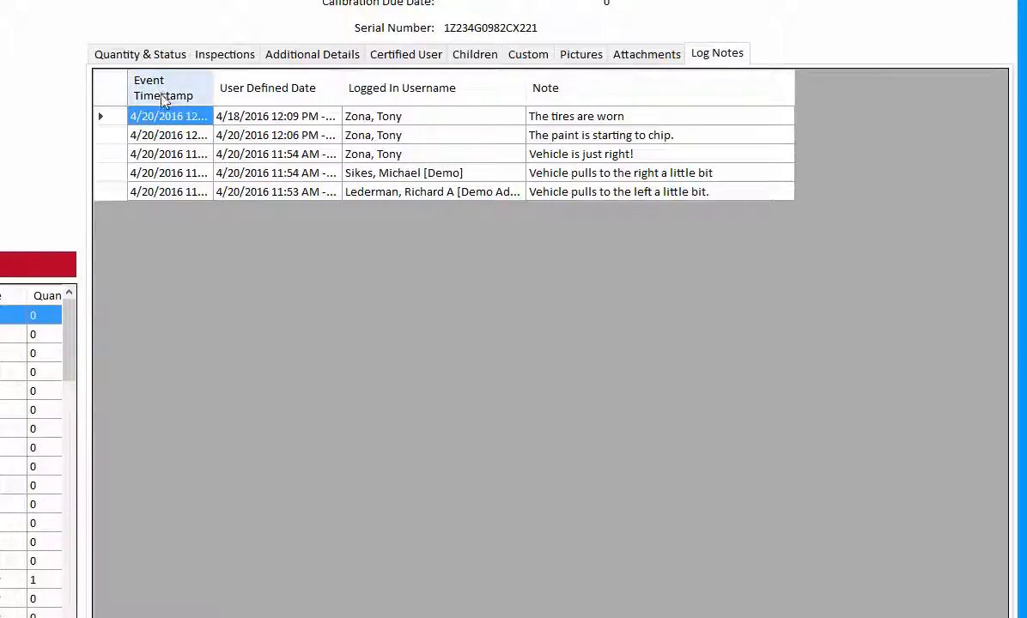
drag(214, 86, 248, 87)
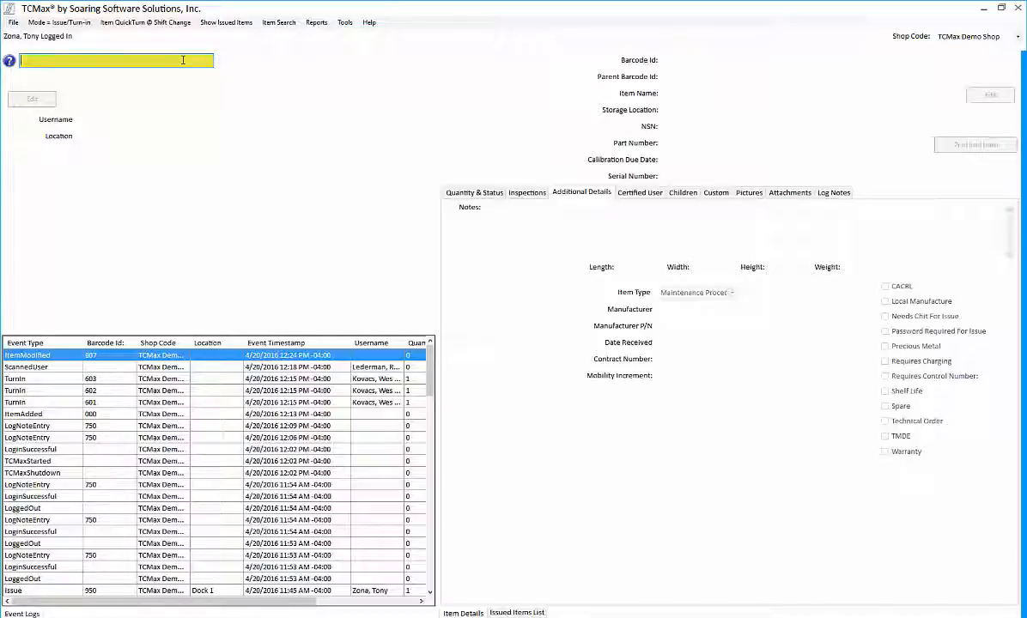
Step: Print item 807's Tire Change List to test.pdf and open it from Documents
text(807)
key(Return)
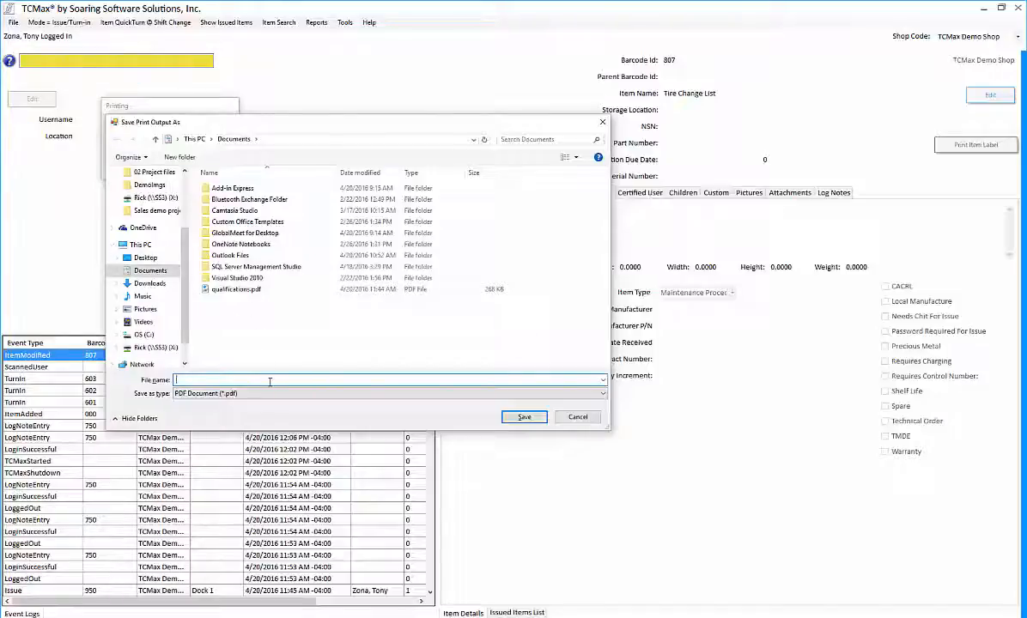
text(test)
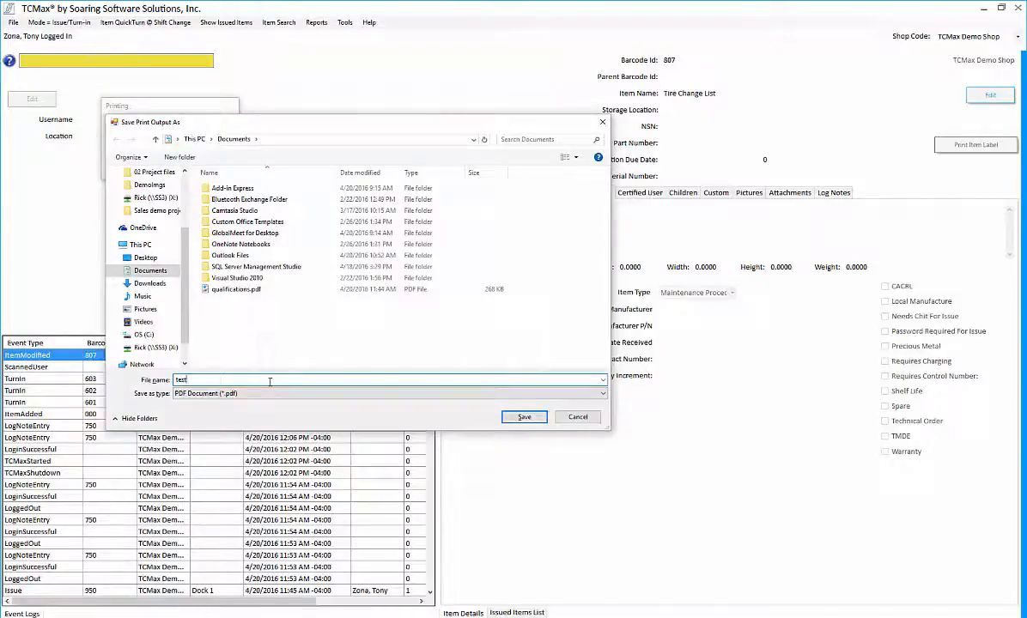
click(519, 418)
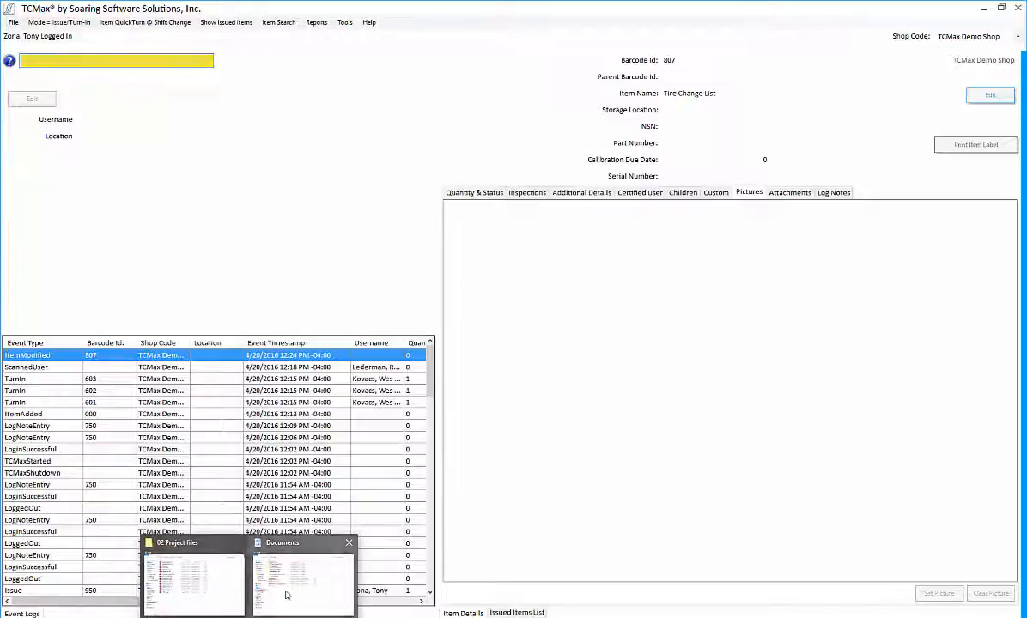
click(287, 595)
double_click(39, 410)
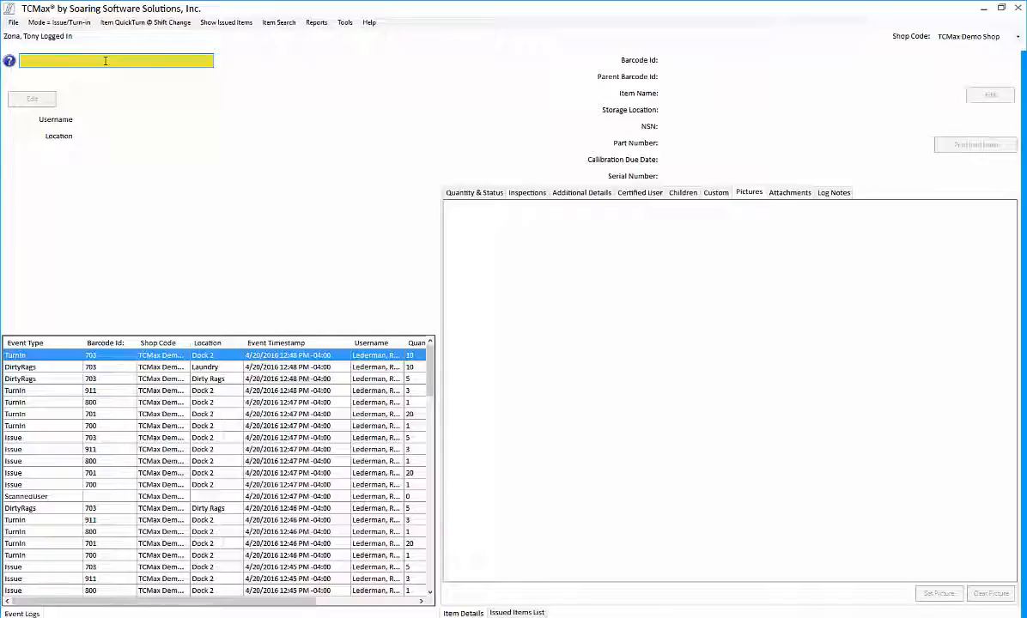
Step: Issue bulk item 806 to the user at Dock 2, then rescan 806 for the blocked-items warning
text(81)
key(Return)
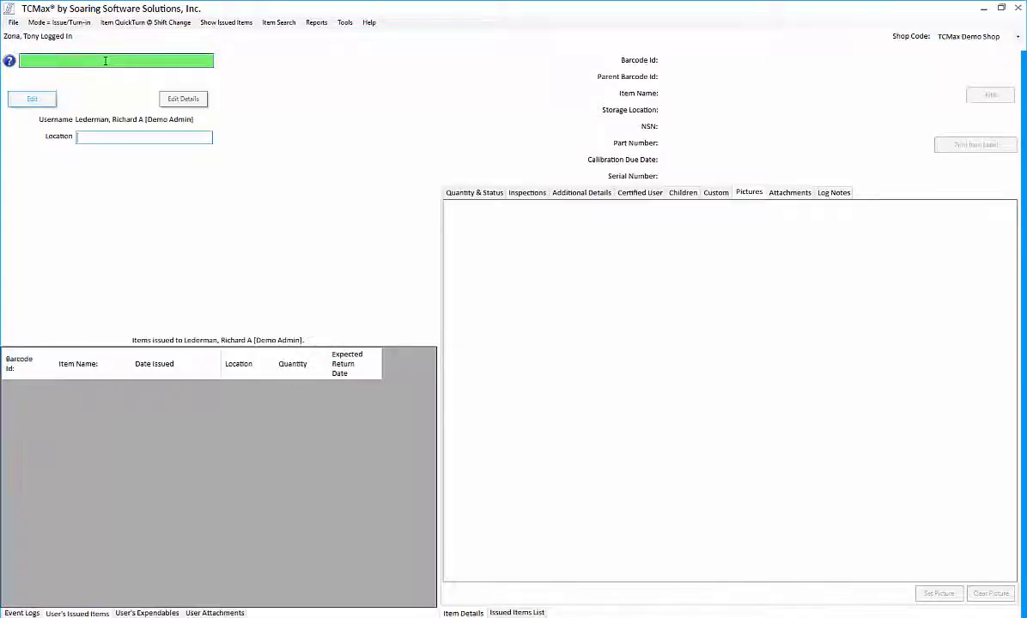
text(Dock 2)
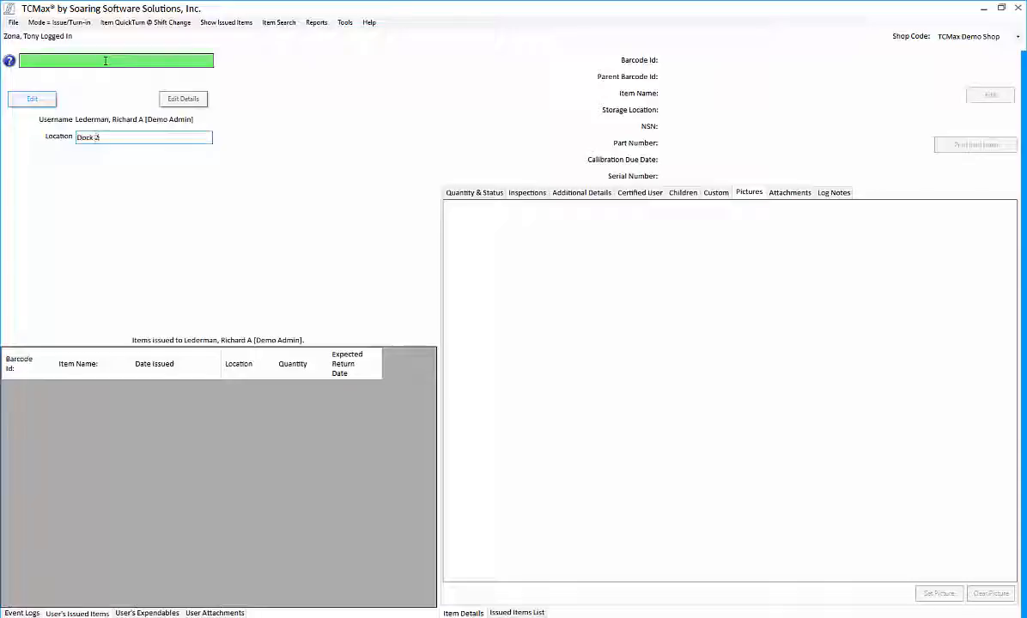
key(Return)
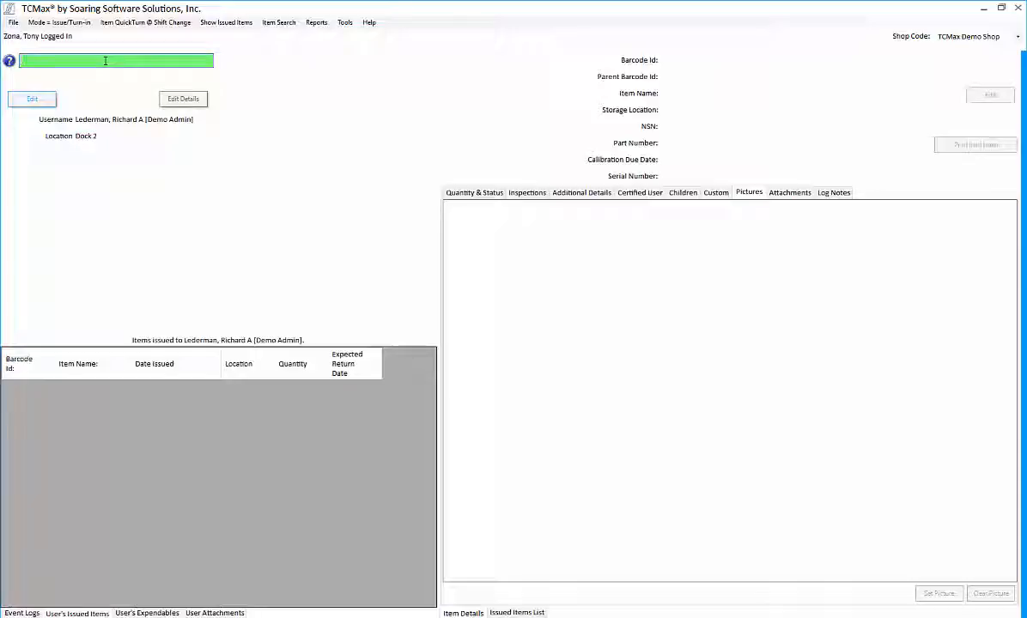
text(806)
key(Return)
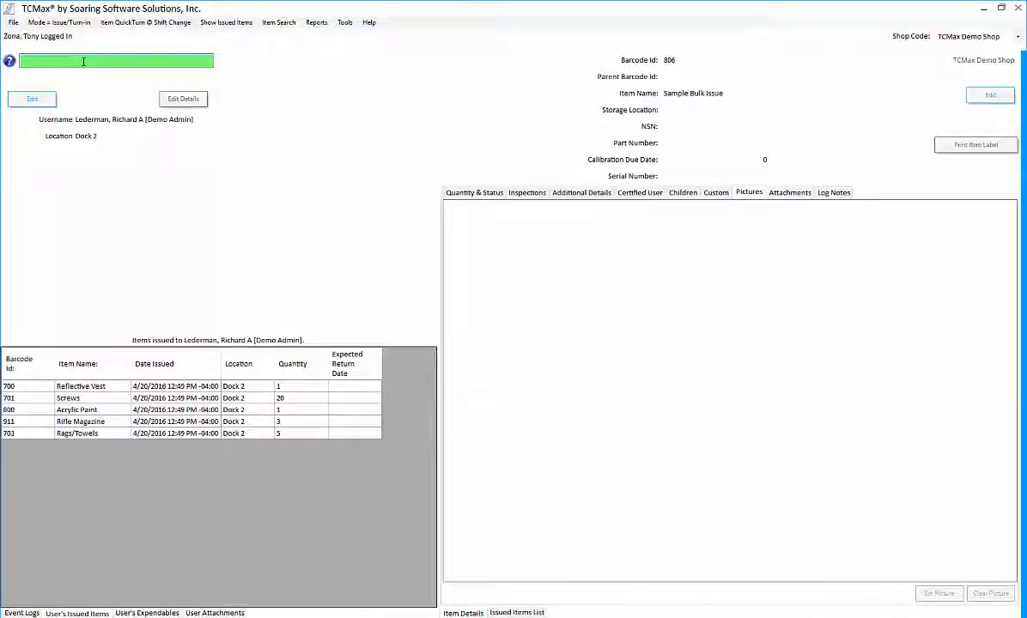
text(806)
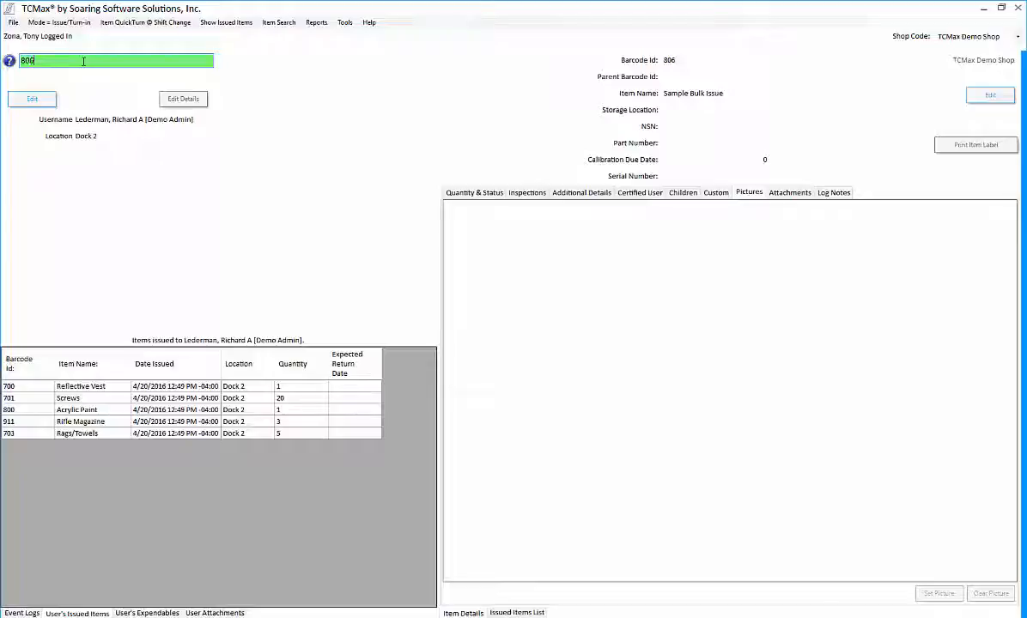
key(Return)
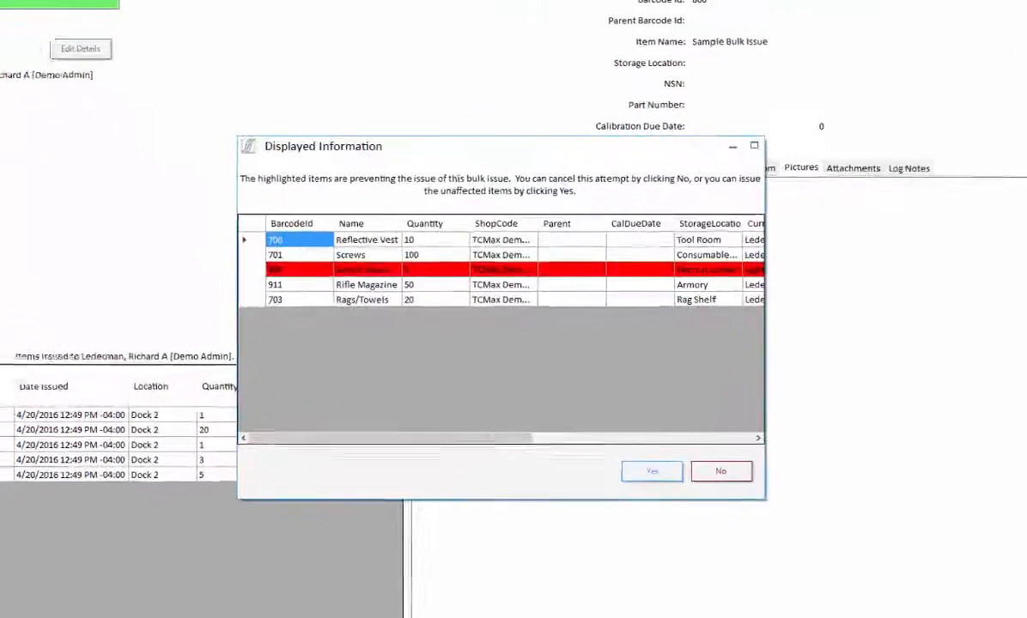